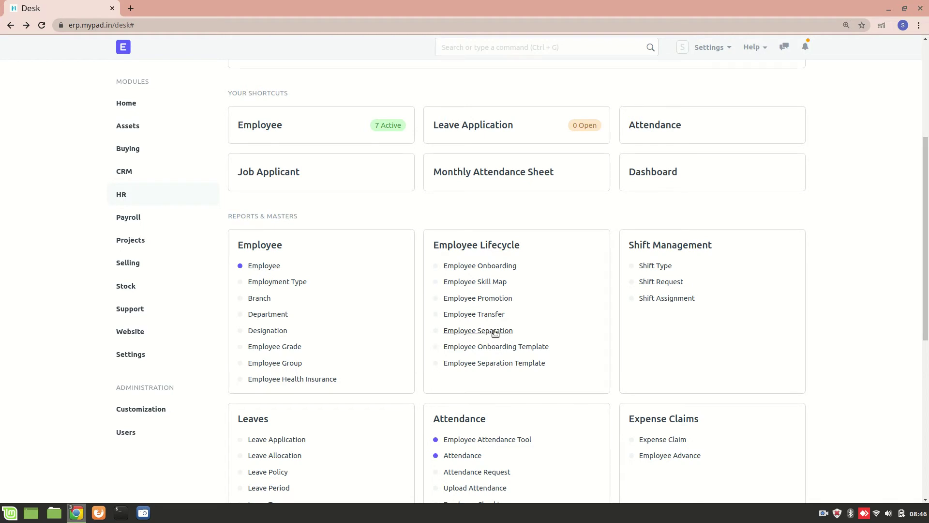
# Step: Start a new Employee Separation and select the departing employee from the Employee dropdown
pyautogui.click(495, 331)
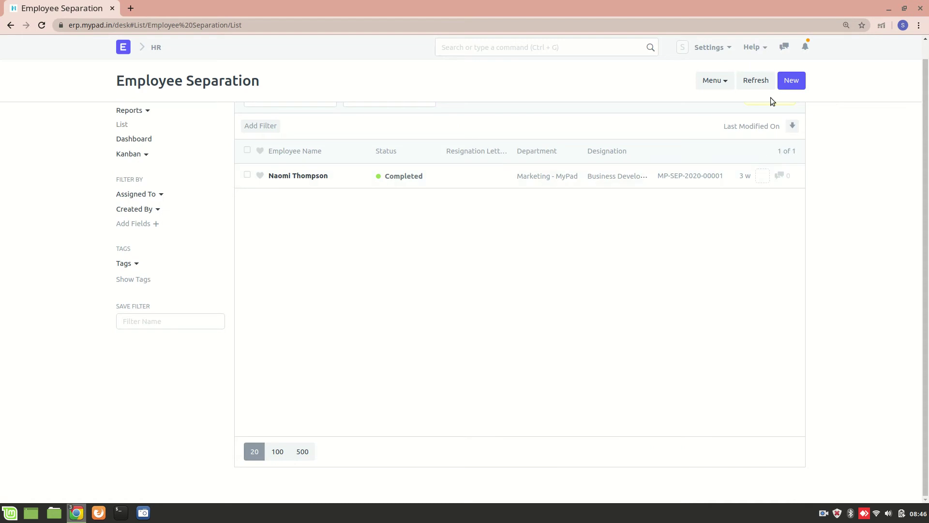
pyautogui.click(790, 80)
pyautogui.click(272, 140)
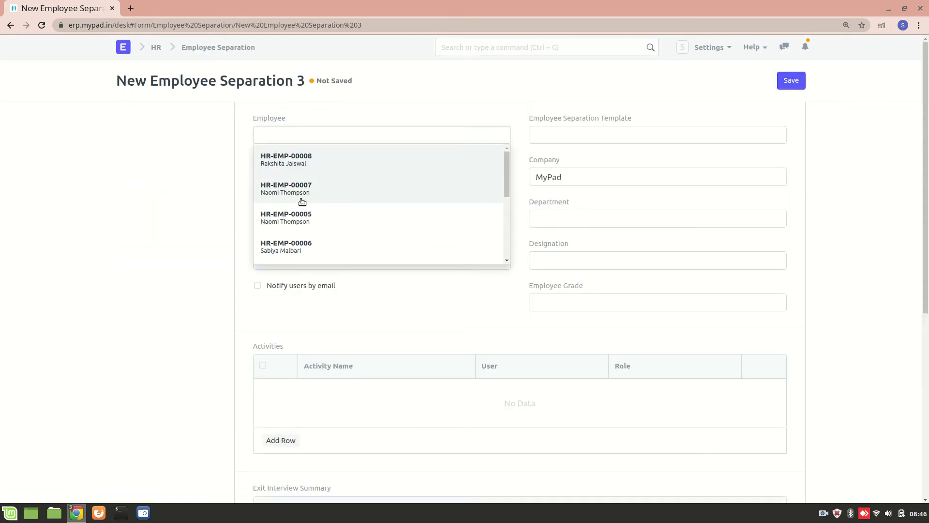
pyautogui.scroll(-3, 300, 217)
pyautogui.scroll(-1, 303, 219)
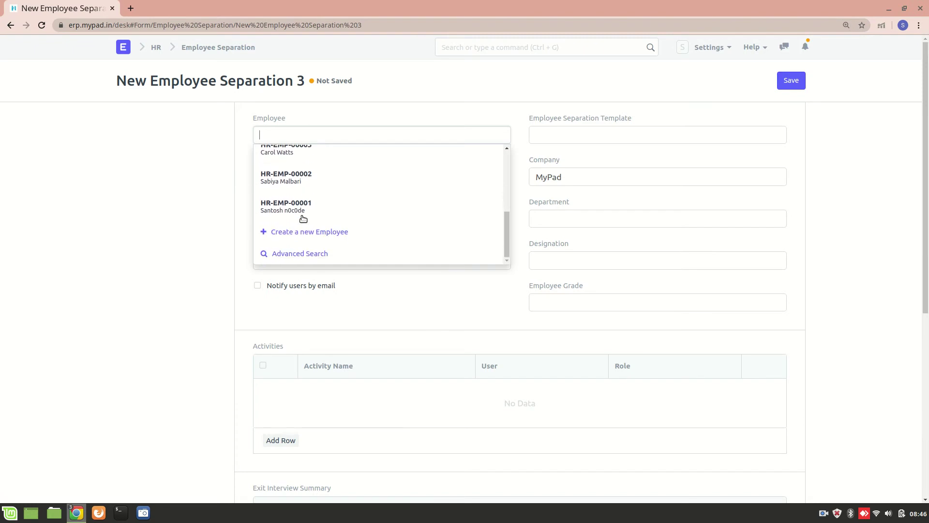
pyautogui.scroll(4, 303, 219)
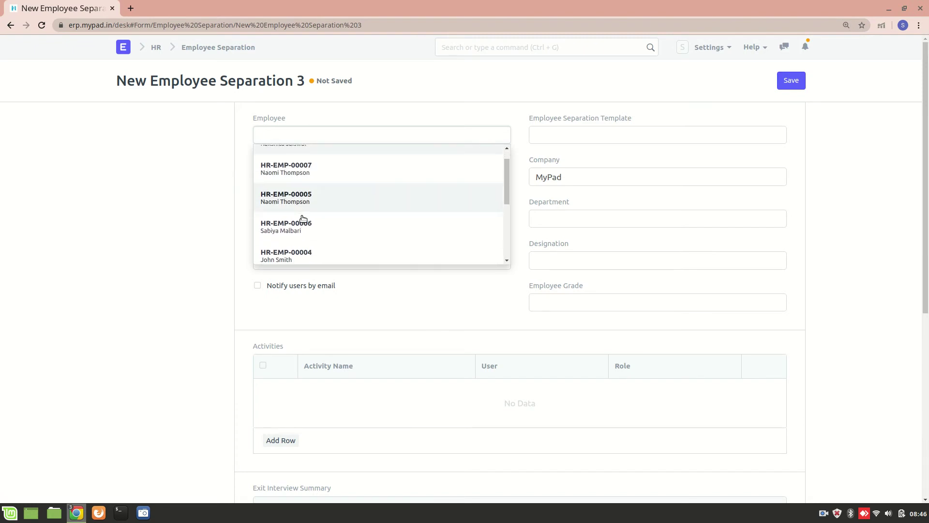
pyautogui.scroll(-2, 303, 219)
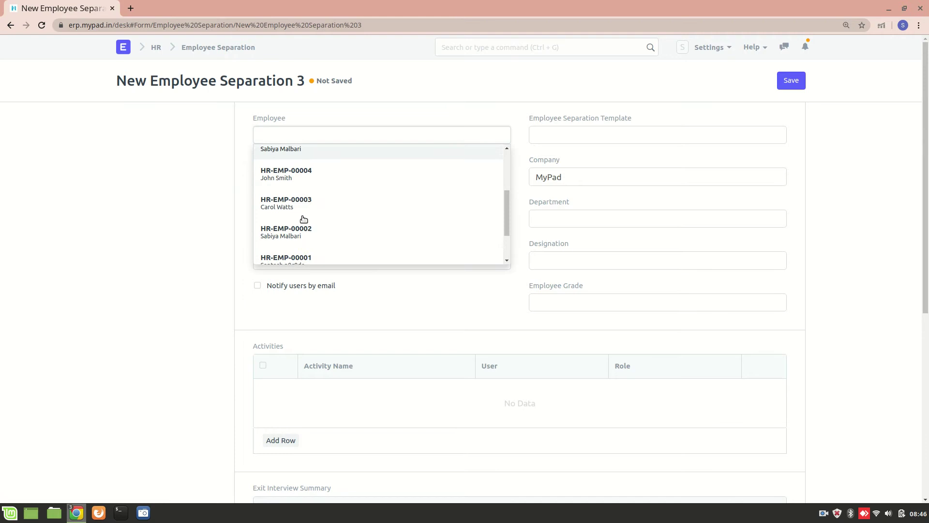
pyautogui.click(301, 175)
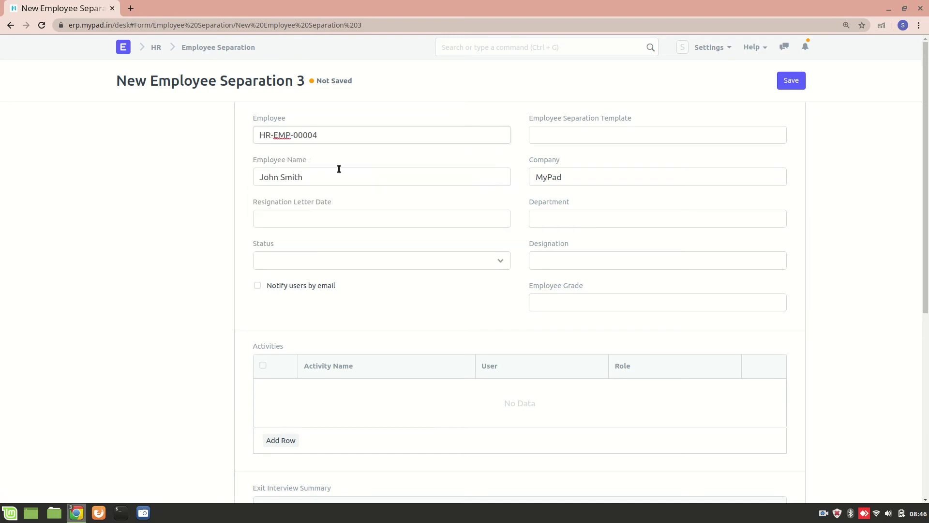
# Step: Set Resignation Letter Date to 07-11-2020 and Employee Grade to L4, leaving Department empty
pyautogui.click(365, 224)
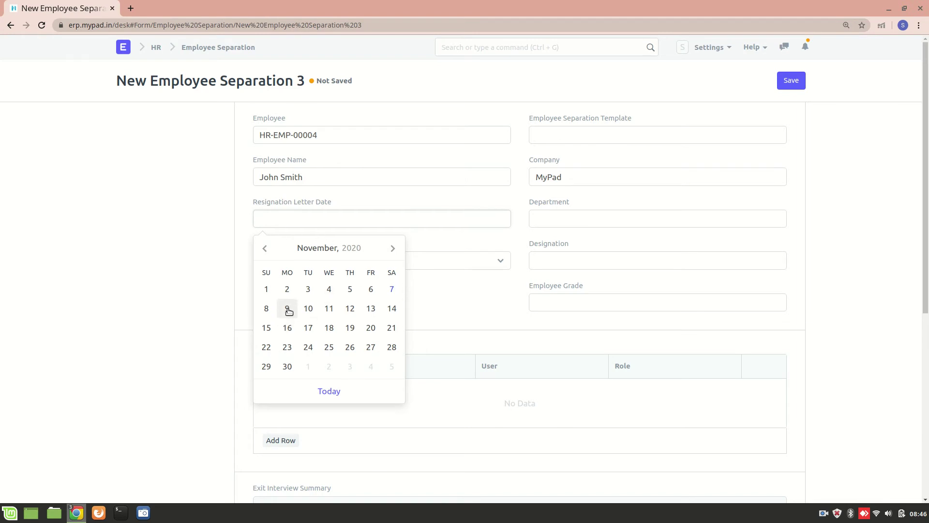
pyautogui.click(390, 290)
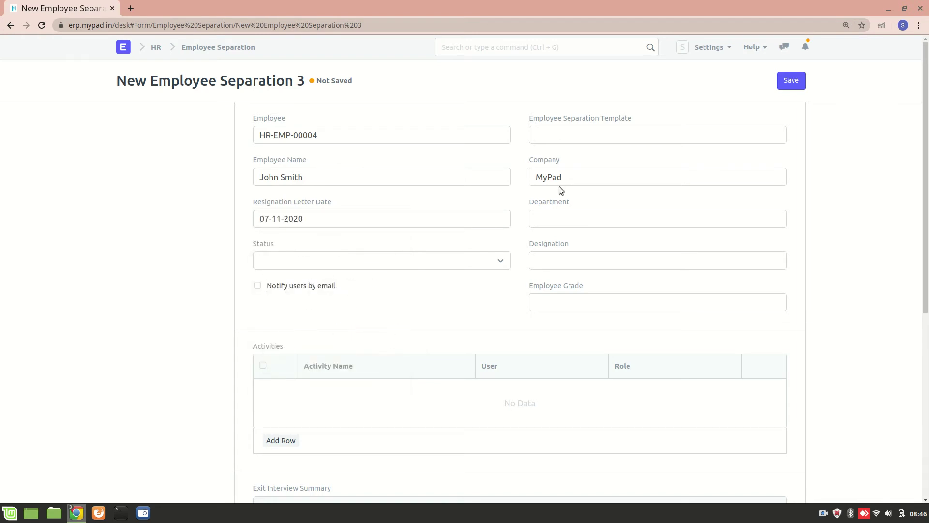
pyautogui.click(590, 217)
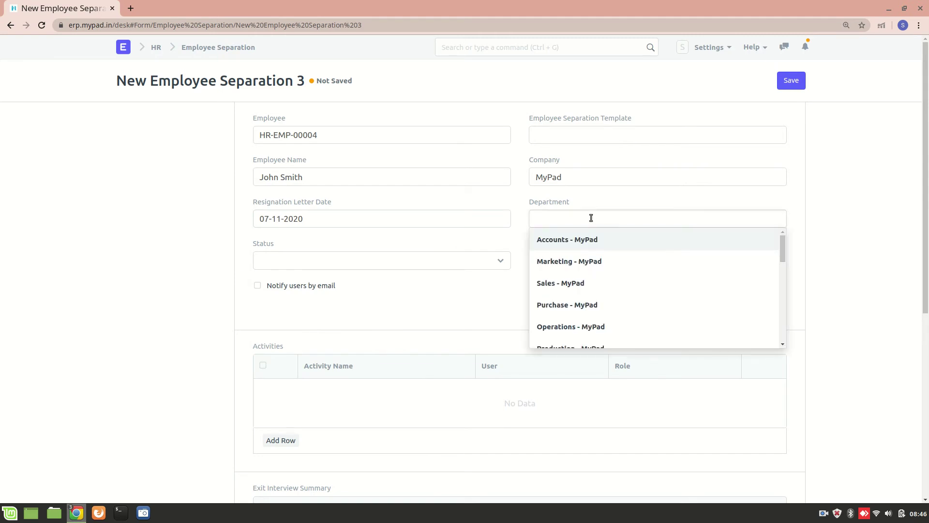
pyautogui.click(516, 196)
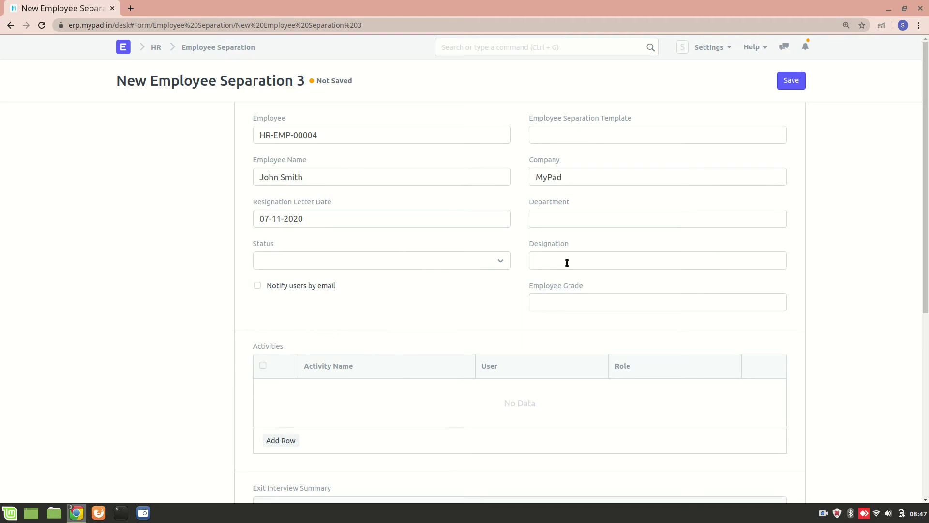
pyautogui.click(560, 324)
pyautogui.scroll(-3, 448, 315)
pyautogui.scroll(1, 503, 227)
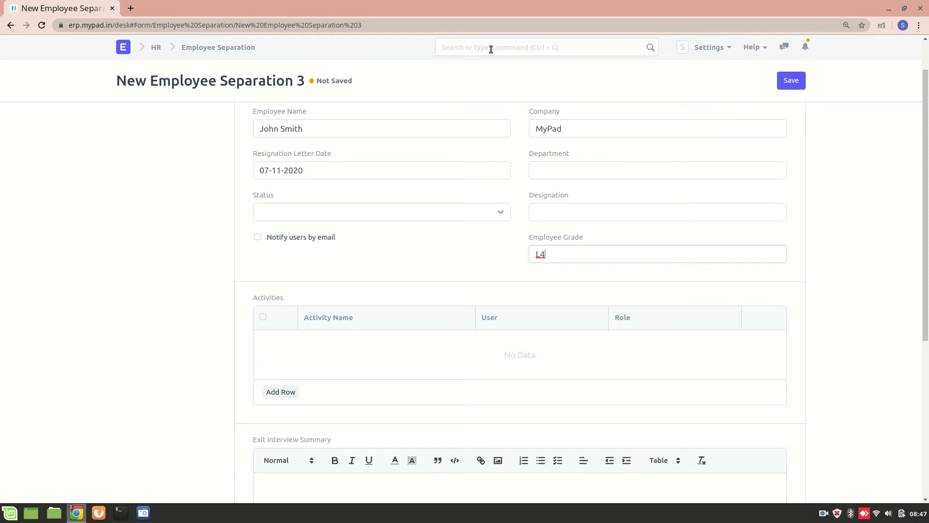
# Step: Save the separation and search for the Employee List
pyautogui.click(794, 85)
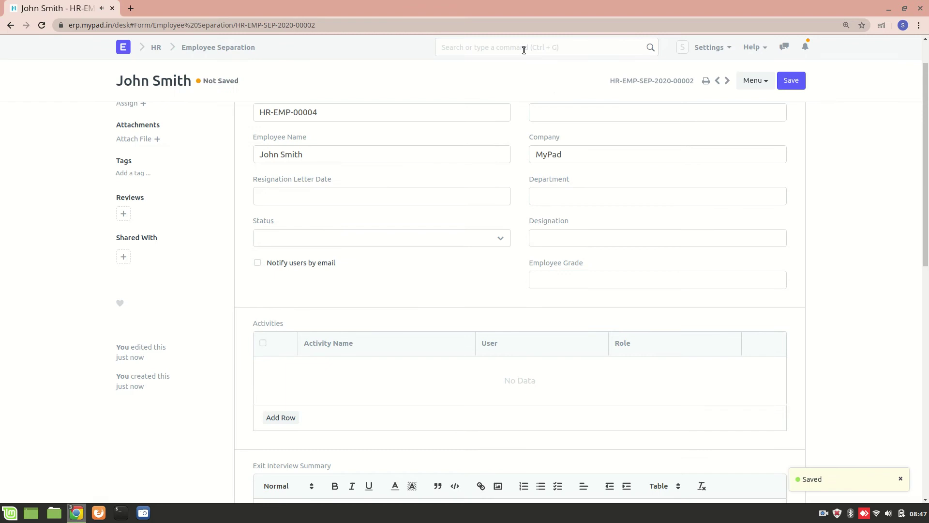
pyautogui.click(523, 48)
pyautogui.write('empl')
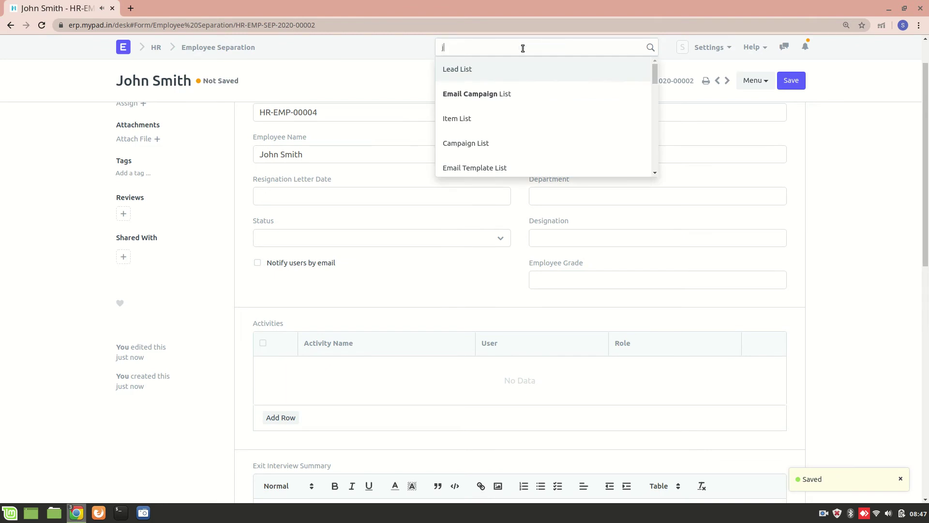
pyautogui.write('oyee')
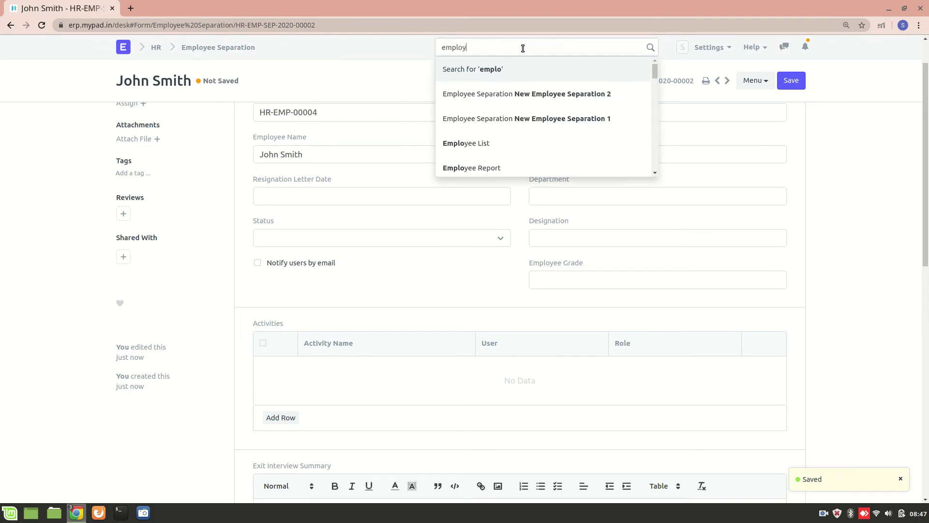
pyautogui.click(522, 144)
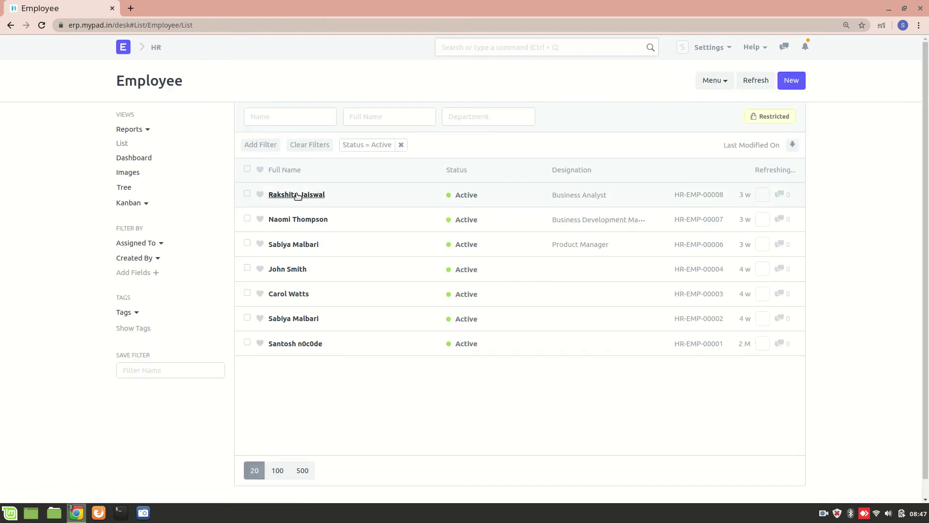
# Step: Open the departing employee's record and scroll to its Department and Grade section
pyautogui.click(290, 276)
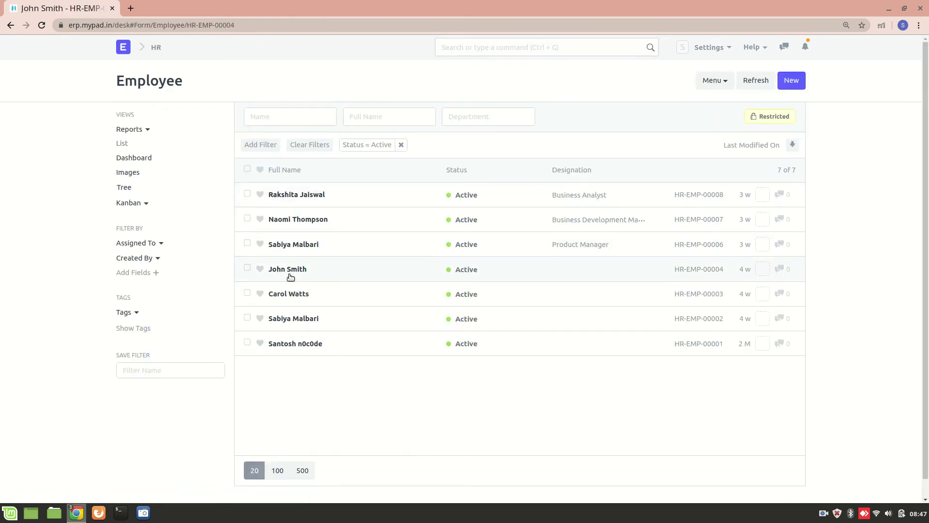
pyautogui.scroll(-5, 328, 302)
pyautogui.scroll(3, 328, 301)
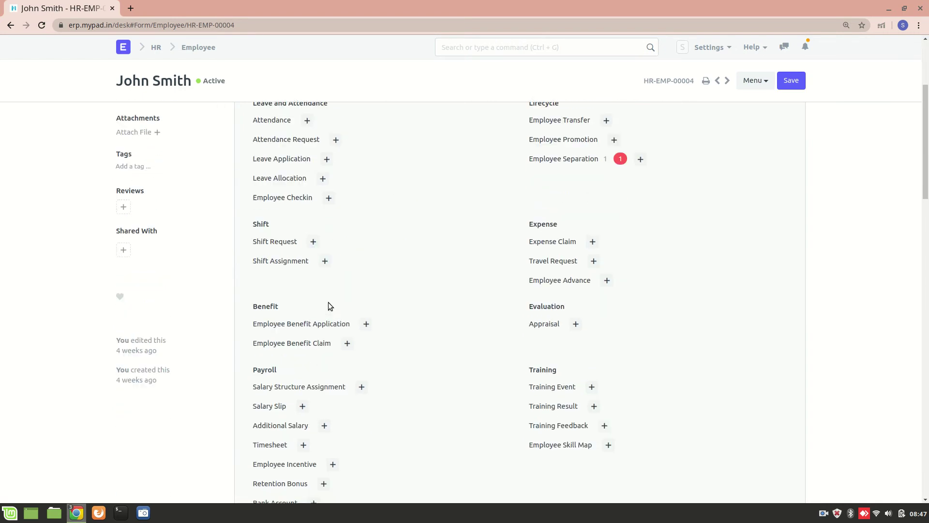
pyautogui.scroll(-8, 328, 302)
pyautogui.scroll(-7, 328, 301)
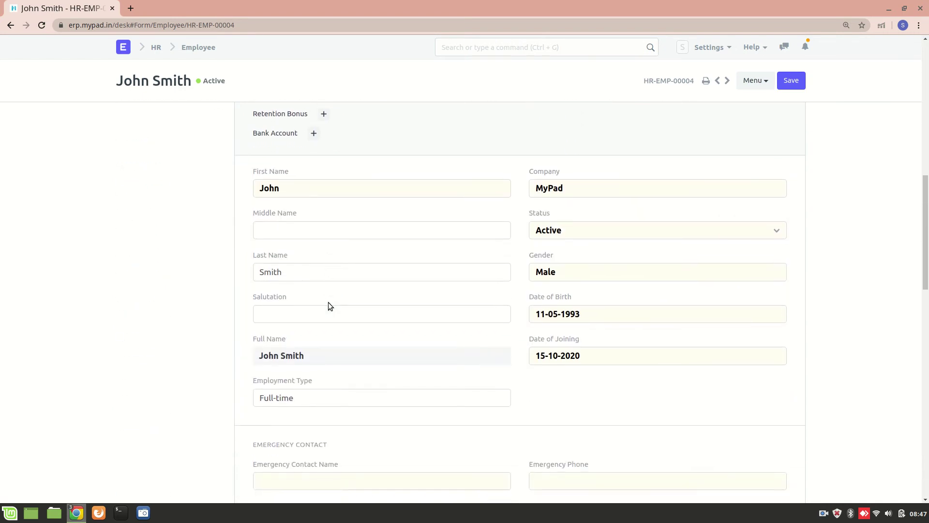
pyautogui.scroll(-7, 328, 302)
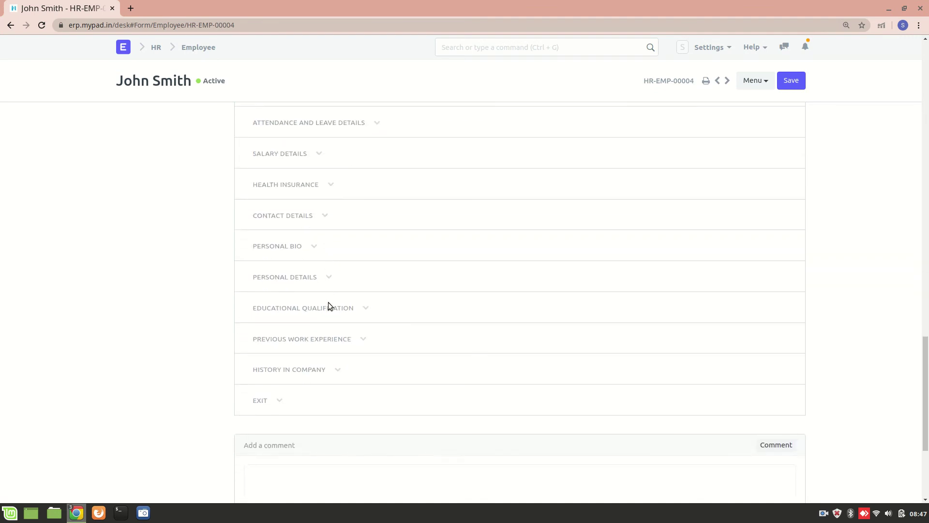
pyautogui.scroll(8, 328, 302)
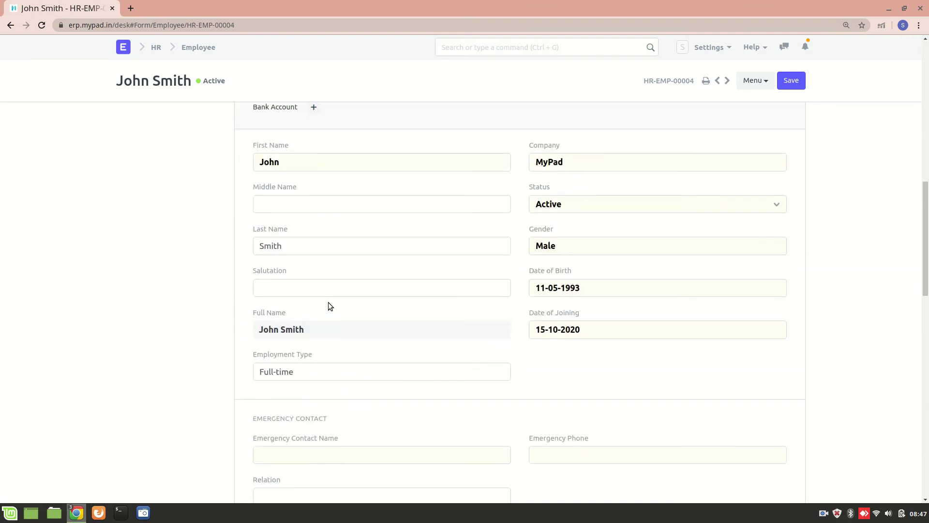
pyautogui.scroll(-7, 328, 302)
pyautogui.scroll(7, 318, 328)
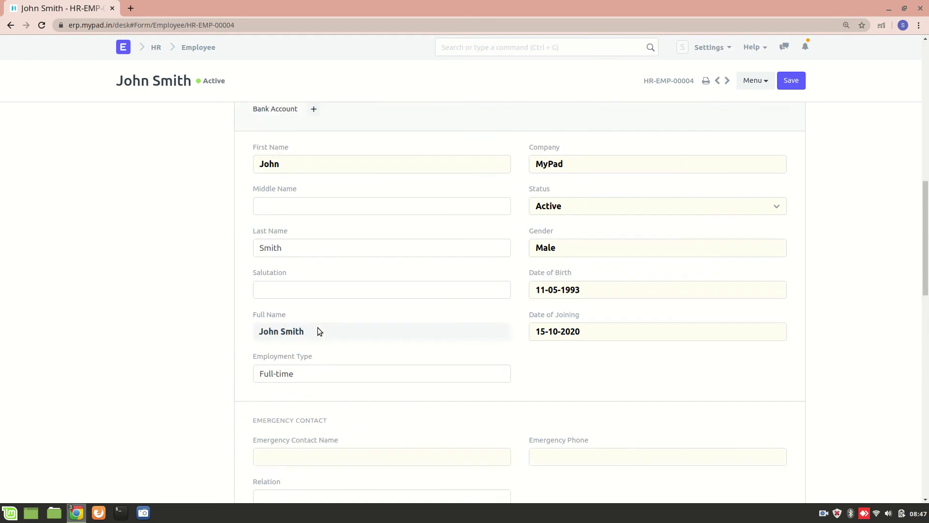
pyautogui.scroll(10, 318, 327)
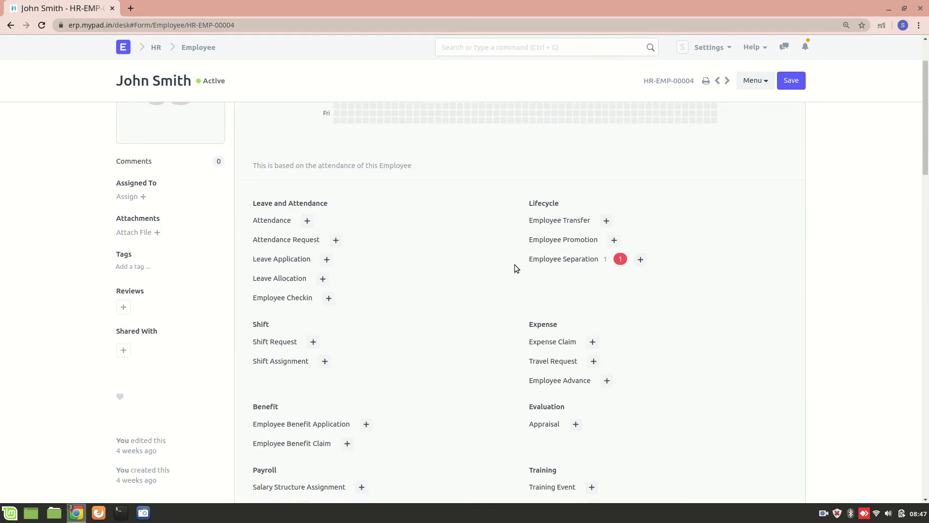
pyautogui.scroll(-7, 390, 281)
pyautogui.scroll(-4, 390, 281)
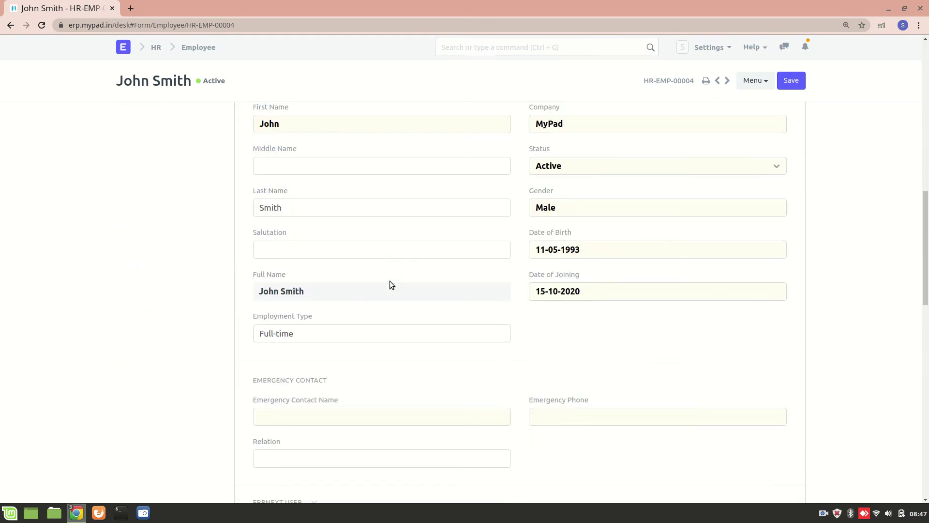
pyautogui.scroll(-4, 390, 284)
pyautogui.scroll(-4, 301, 207)
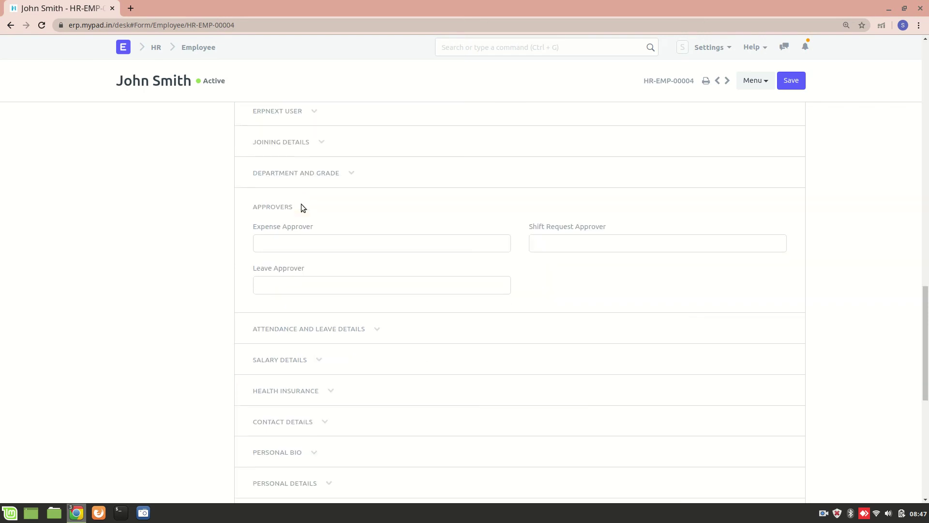
# Step: Expand Department and Grade and set the employee's department to Technology - MyPad
pyautogui.click(334, 173)
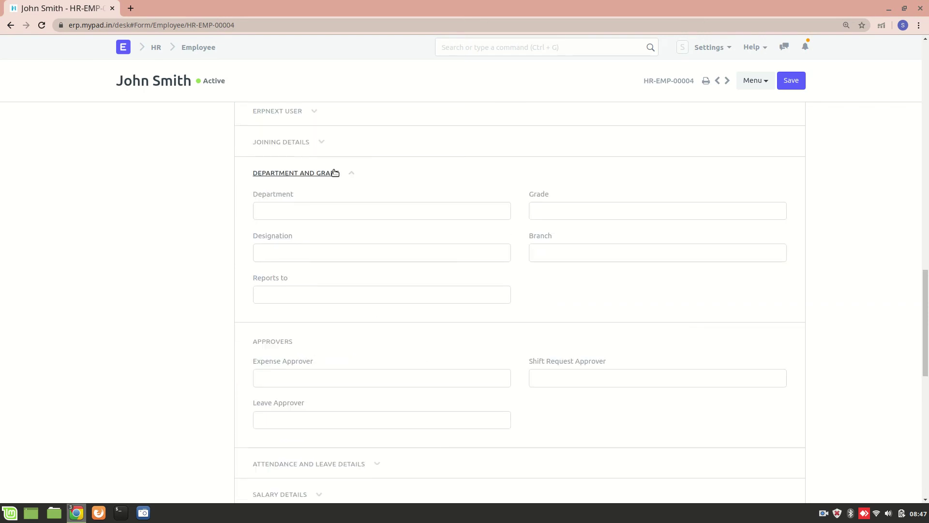
pyautogui.click(360, 218)
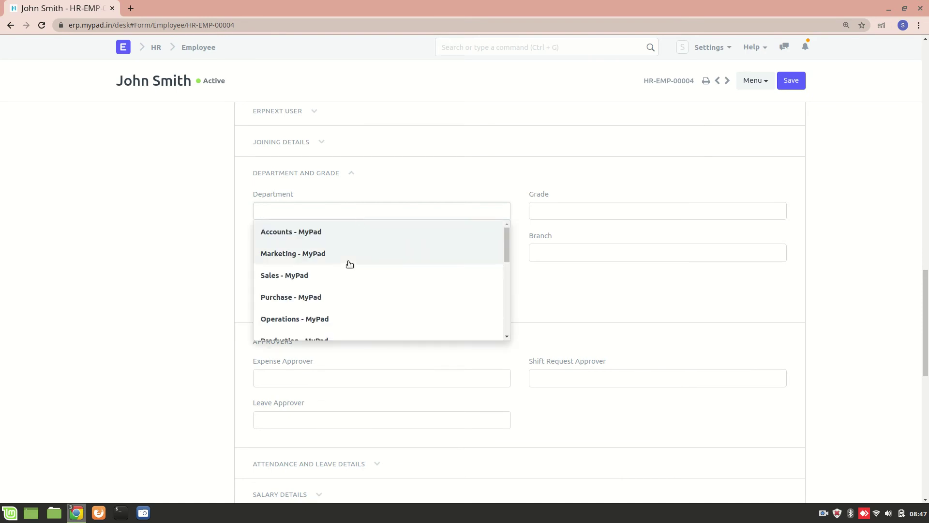
pyautogui.scroll(-2, 286, 322)
pyautogui.scroll(-3, 286, 322)
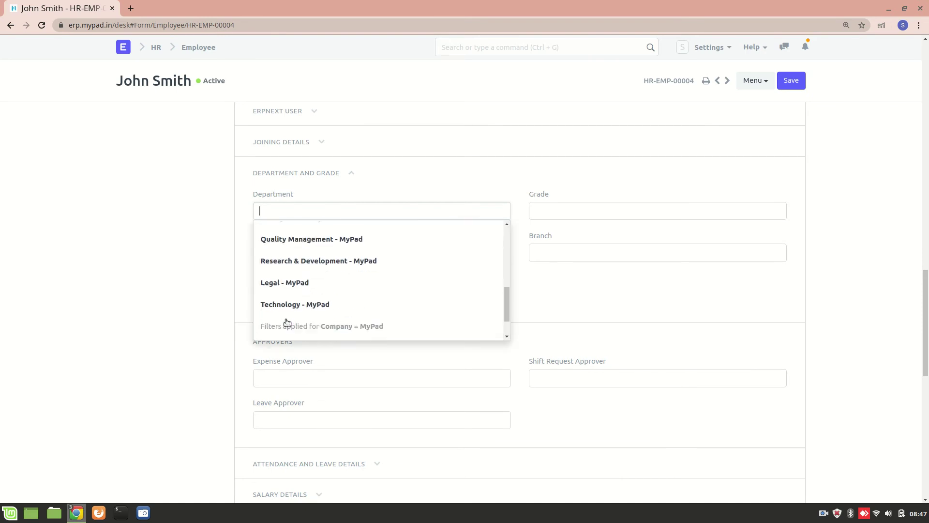
pyautogui.click(302, 312)
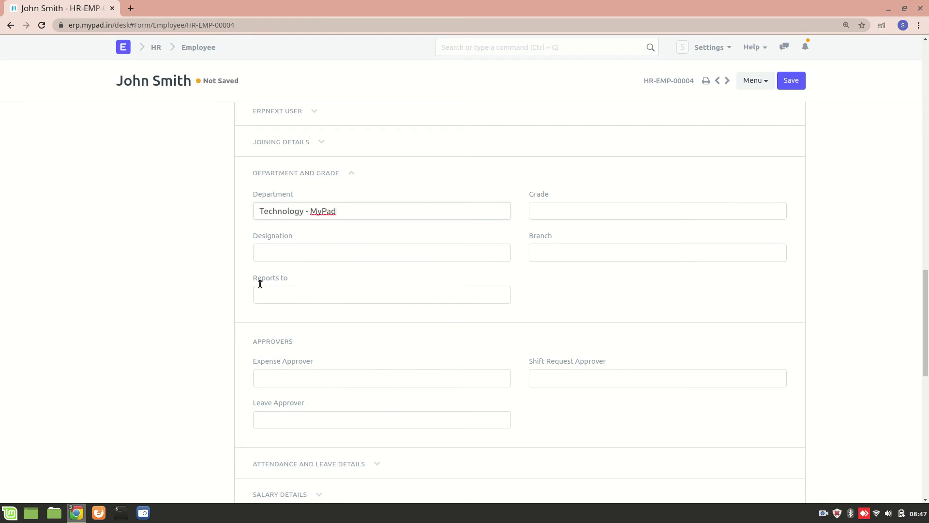
# Step: Set designation to Analyst, save the employee record and return to the Employee list
pyautogui.click(284, 252)
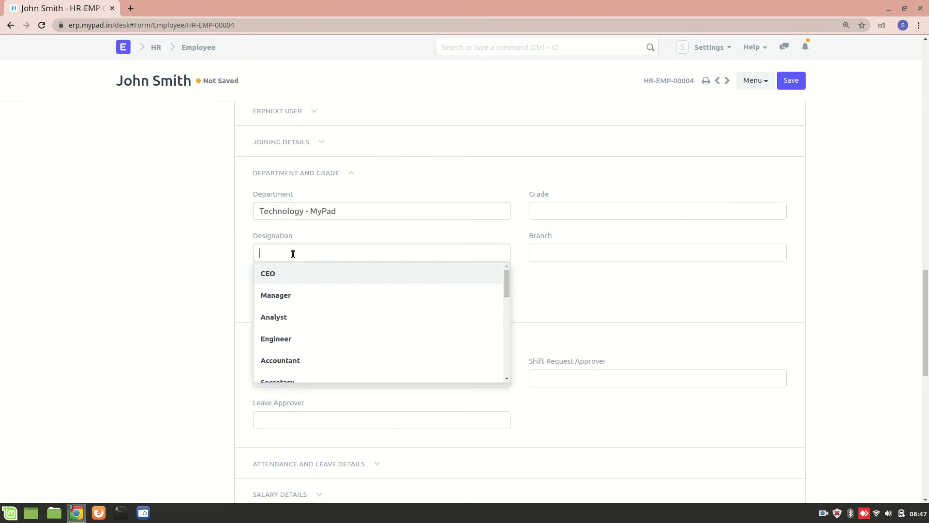
pyautogui.scroll(-3, 300, 311)
pyautogui.scroll(2, 299, 311)
pyautogui.scroll(1, 290, 305)
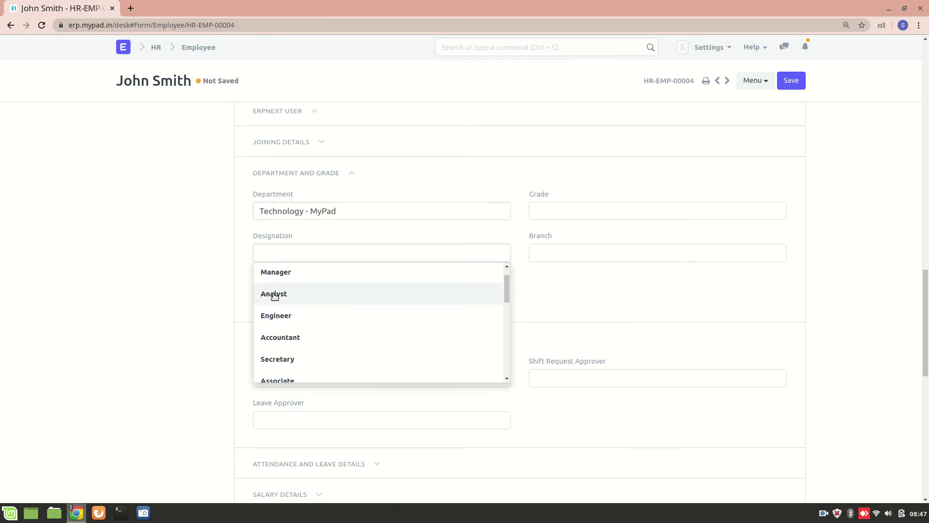
pyautogui.click(271, 294)
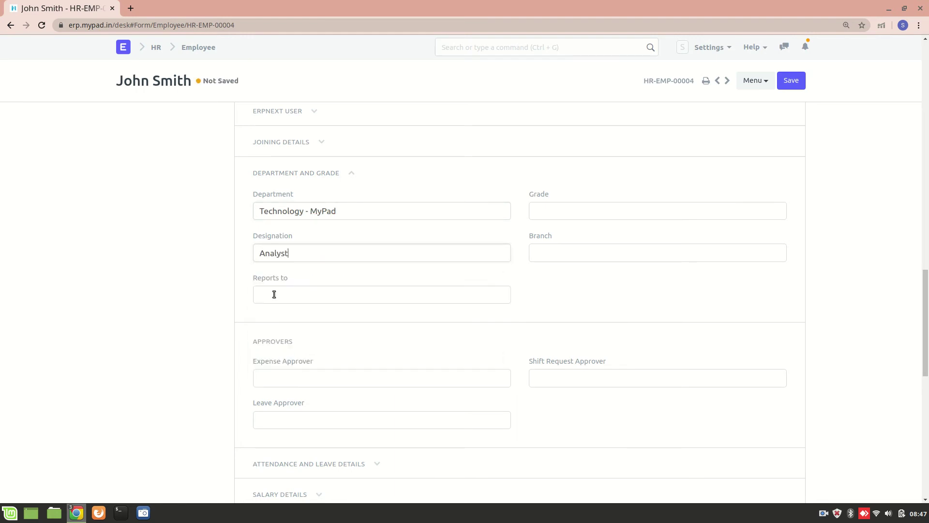
pyautogui.click(789, 80)
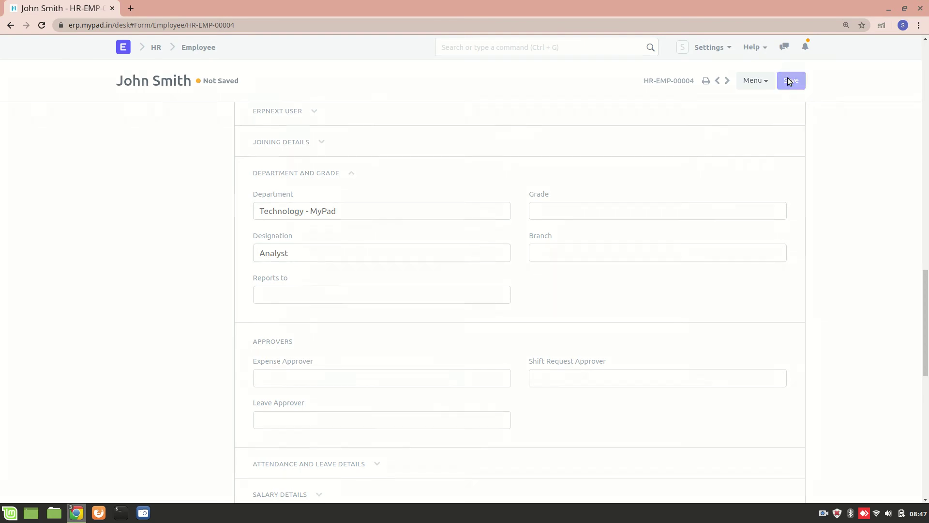
pyautogui.click(11, 25)
# Step: On the separation form, set department Technology - MyPad, designation Analyst and grade L4
pyautogui.click(11, 25)
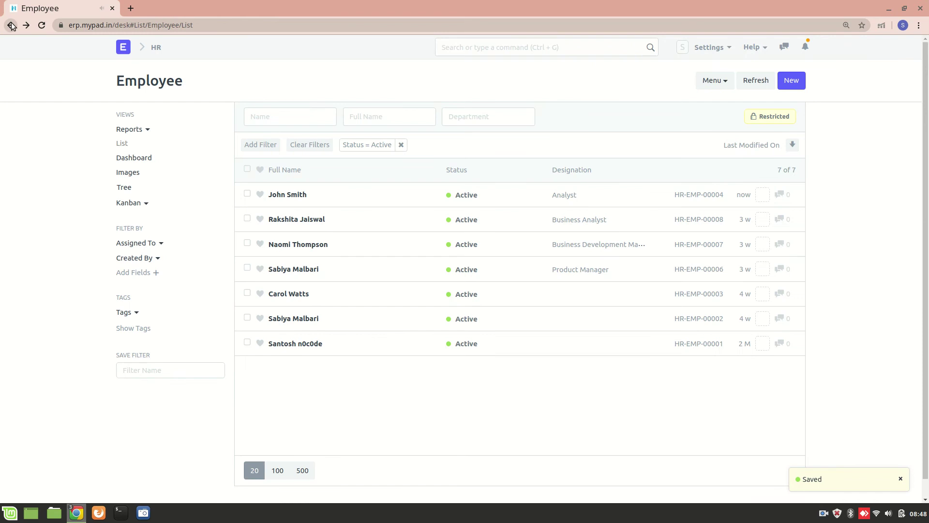
pyautogui.click(559, 247)
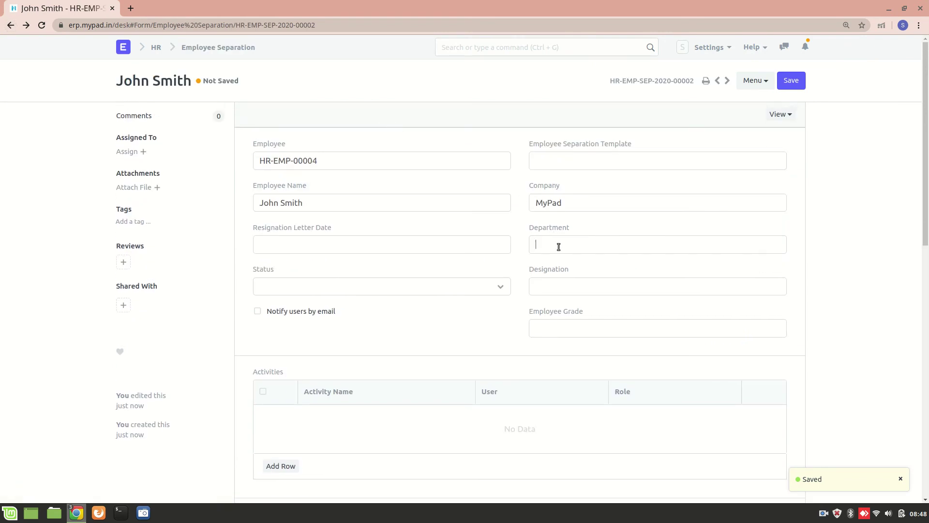
pyautogui.write('te')
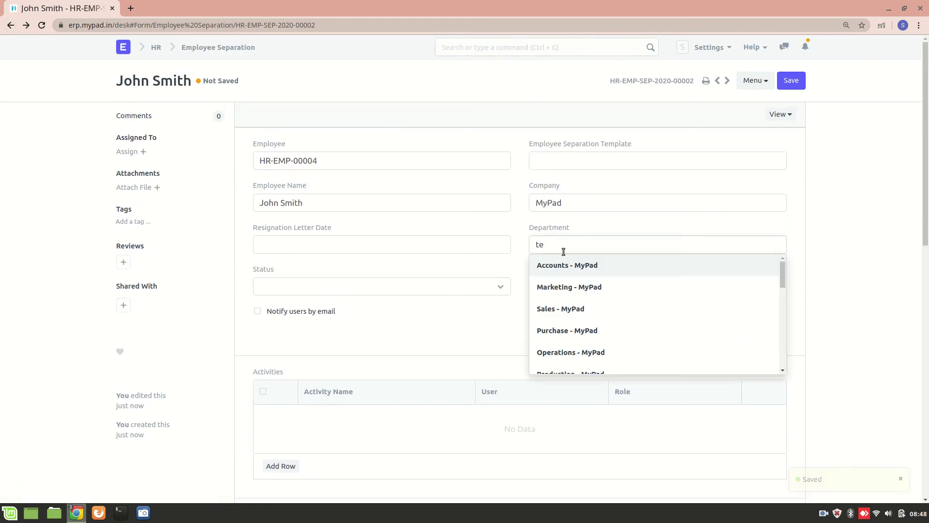
pyautogui.click(570, 267)
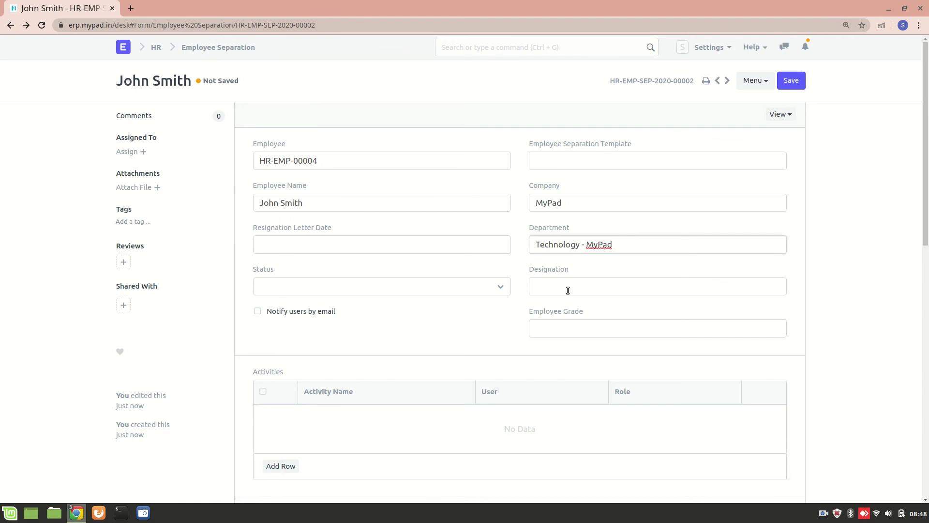
pyautogui.click(567, 290)
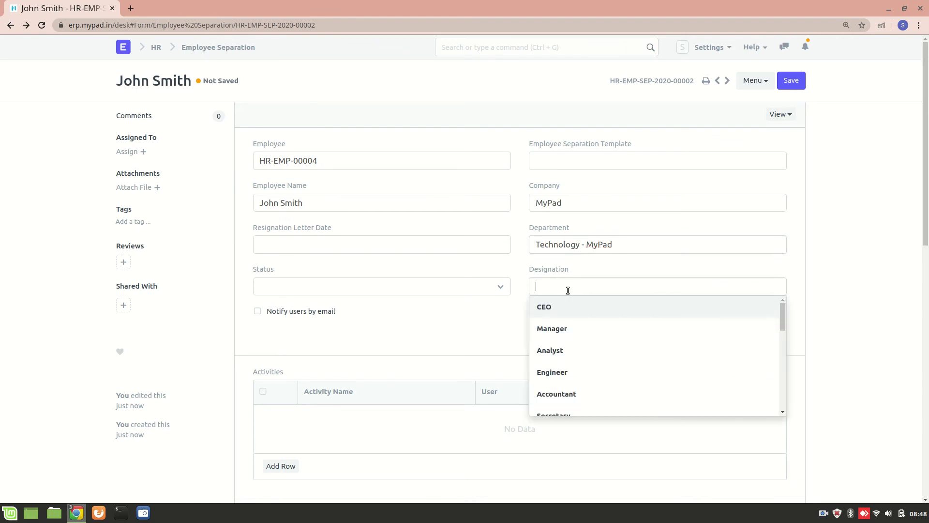
pyautogui.click(566, 351)
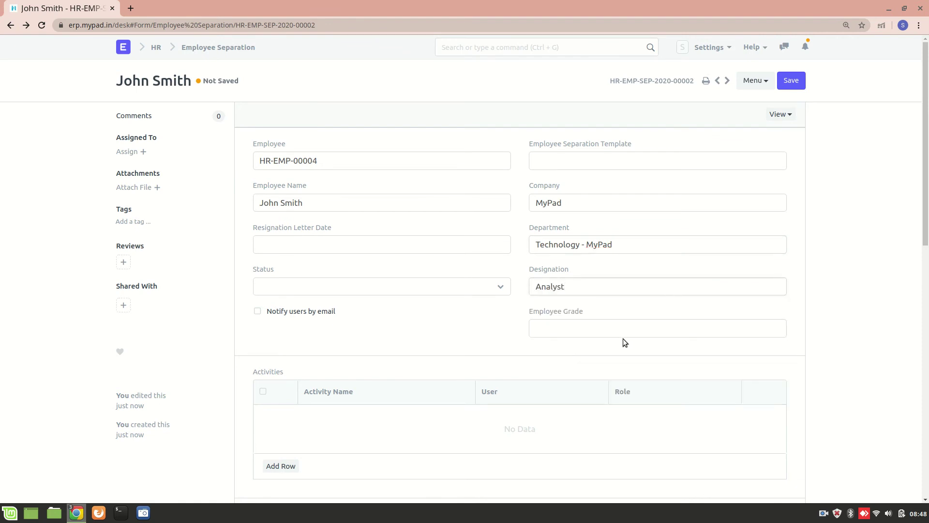
pyautogui.click(658, 328)
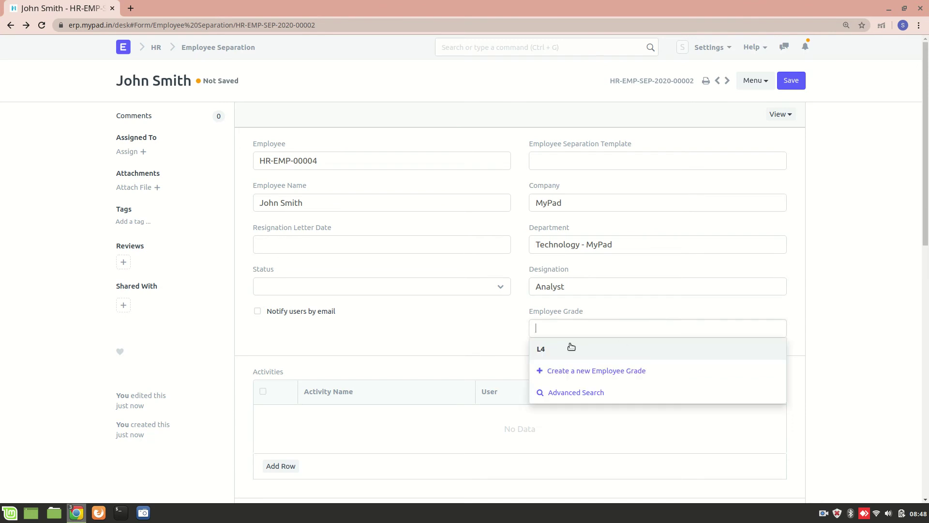
pyautogui.click(564, 344)
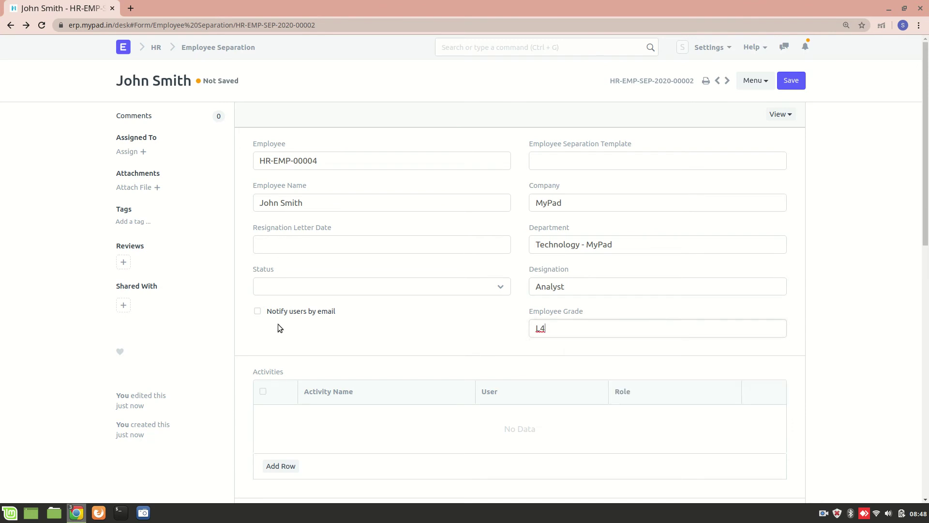
# Step: Review the filled separation form and bring up the template list offering HR-EMP-STP-00001
pyautogui.scroll(-4, 324, 373)
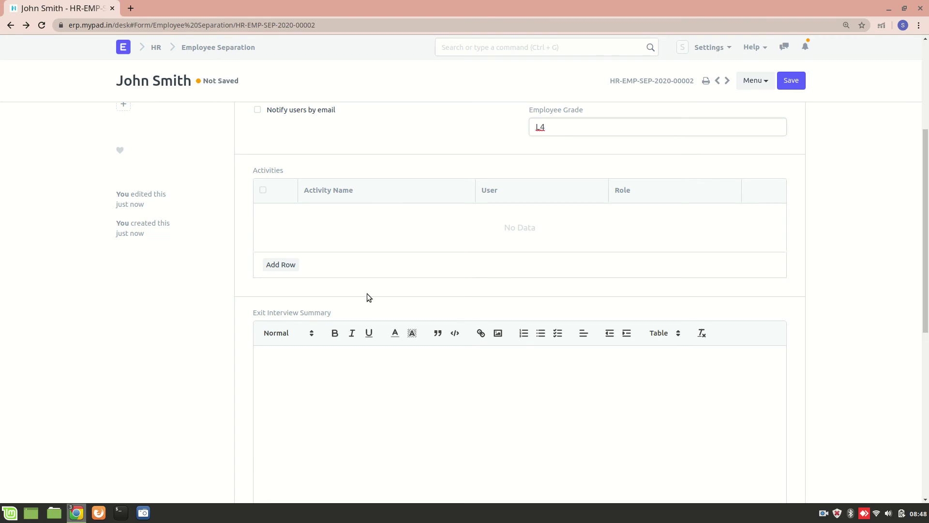
pyautogui.scroll(-10, 367, 293)
pyautogui.scroll(10, 367, 294)
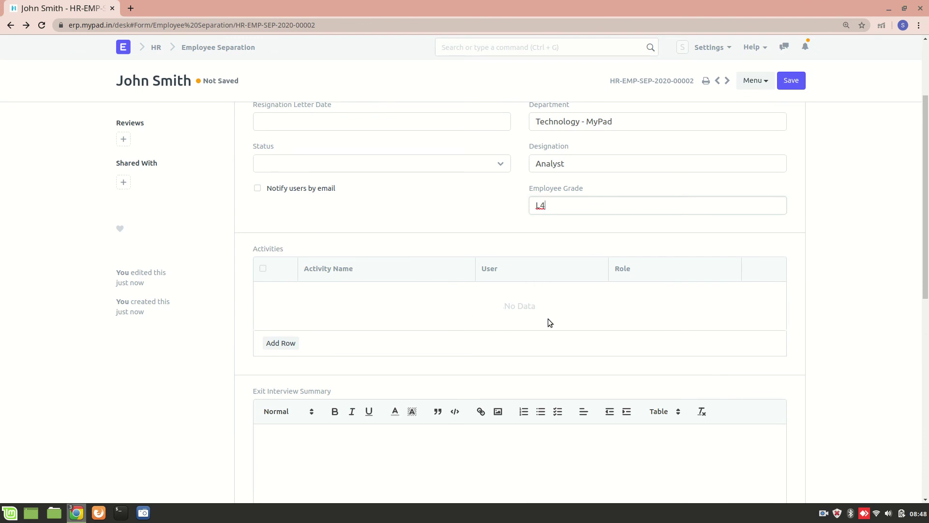
pyautogui.scroll(3, 524, 273)
pyautogui.click(595, 162)
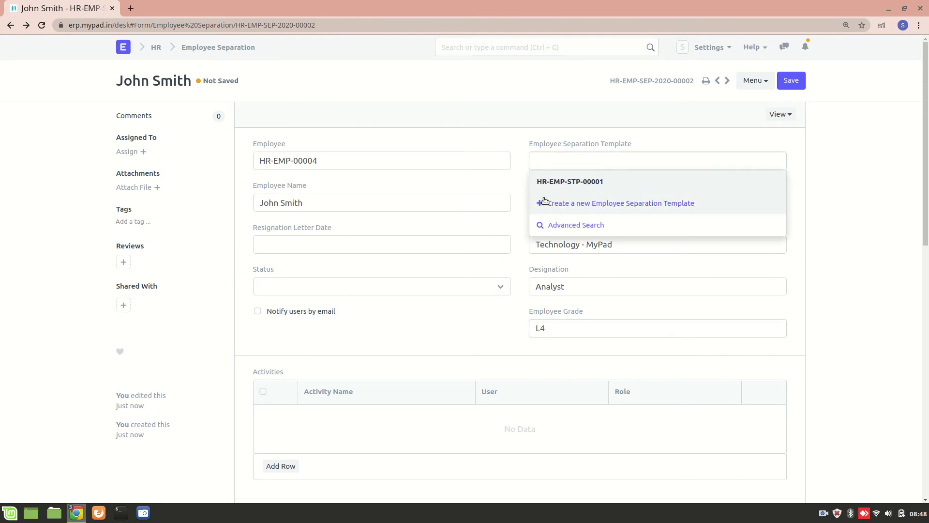
# Step: Apply template HR-EMP-STP-00001 and review its Collect Laptop and Collect ID card activities
pyautogui.click(613, 183)
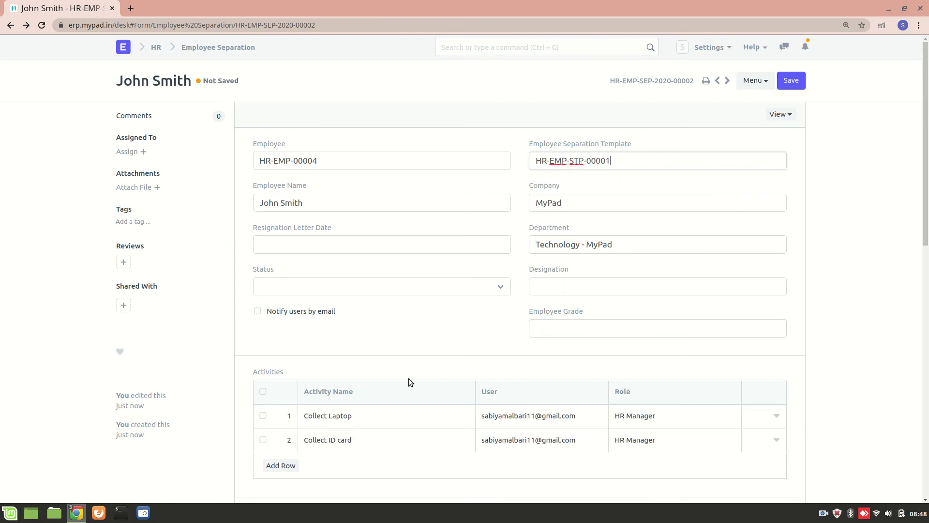
pyautogui.scroll(-3, 409, 378)
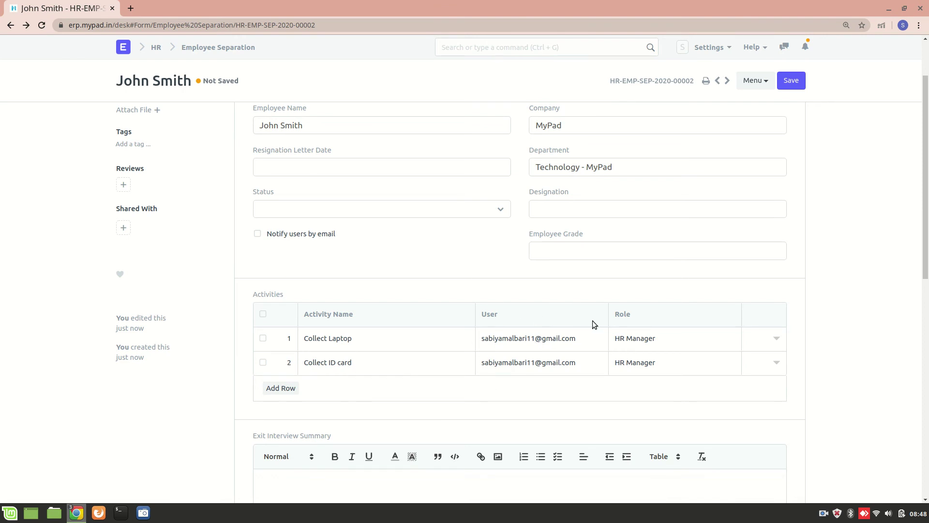
pyautogui.scroll(2, 670, 290)
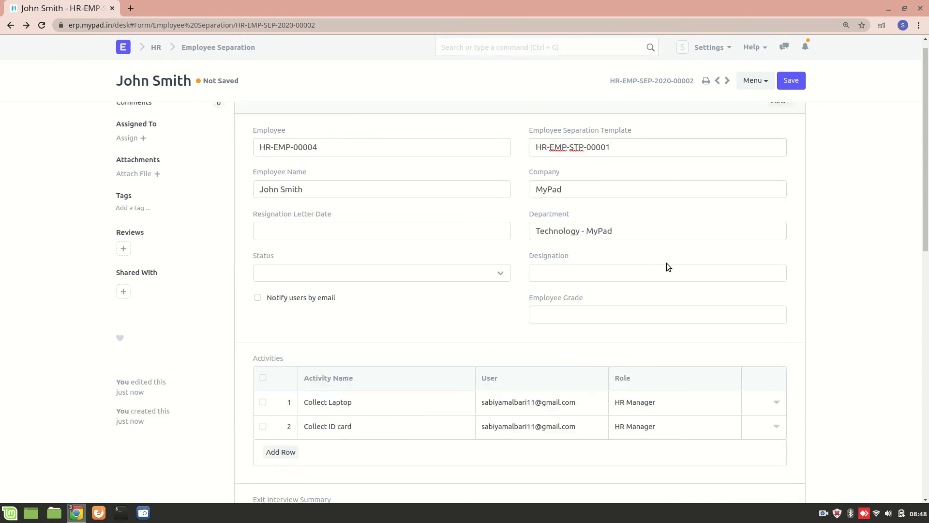
pyautogui.click(732, 160)
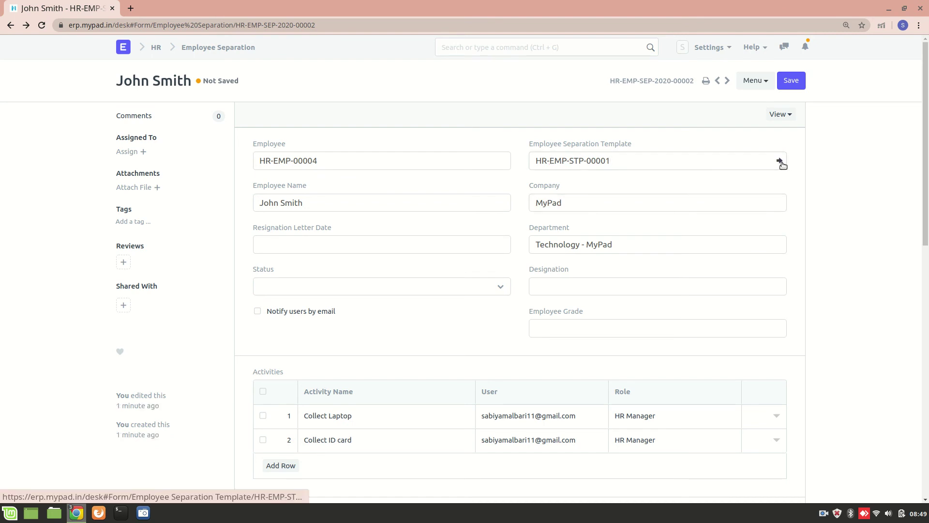
pyautogui.click(780, 161)
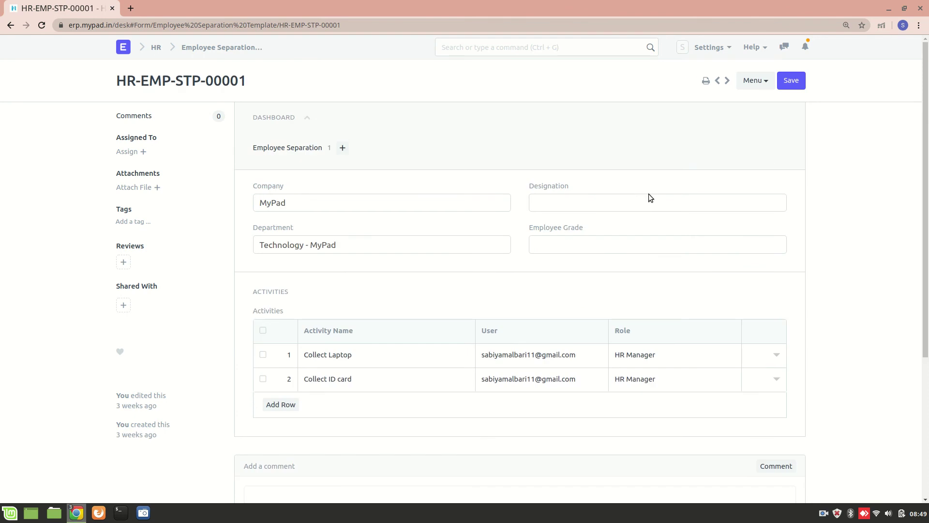
pyautogui.scroll(-1, 372, 278)
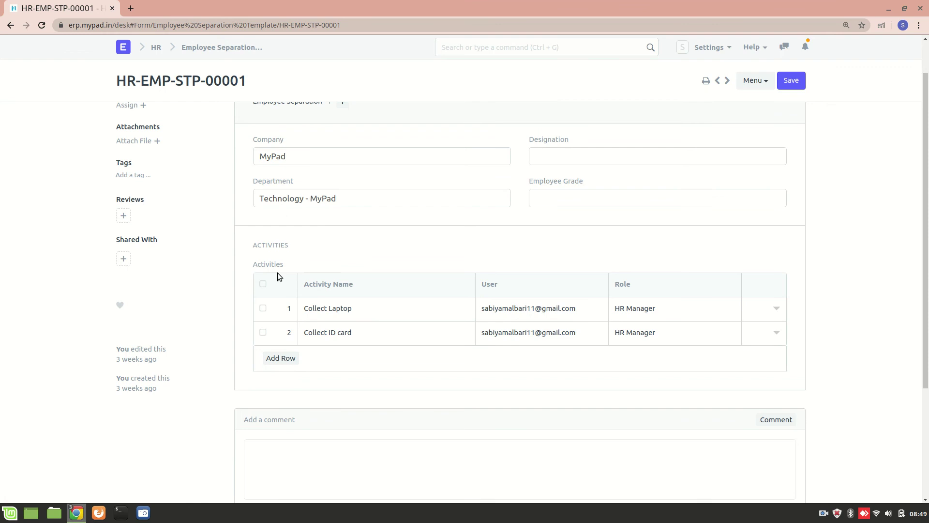
pyautogui.scroll(2, 277, 272)
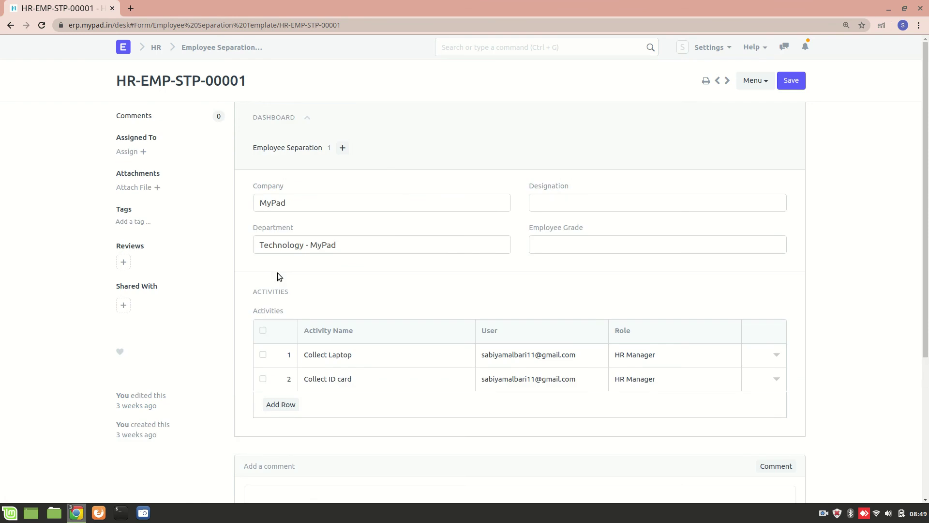
# Step: Back on the separation form, re-enter Resignation Letter Date 07-11-2020 and save it as a draft
pyautogui.click(10, 25)
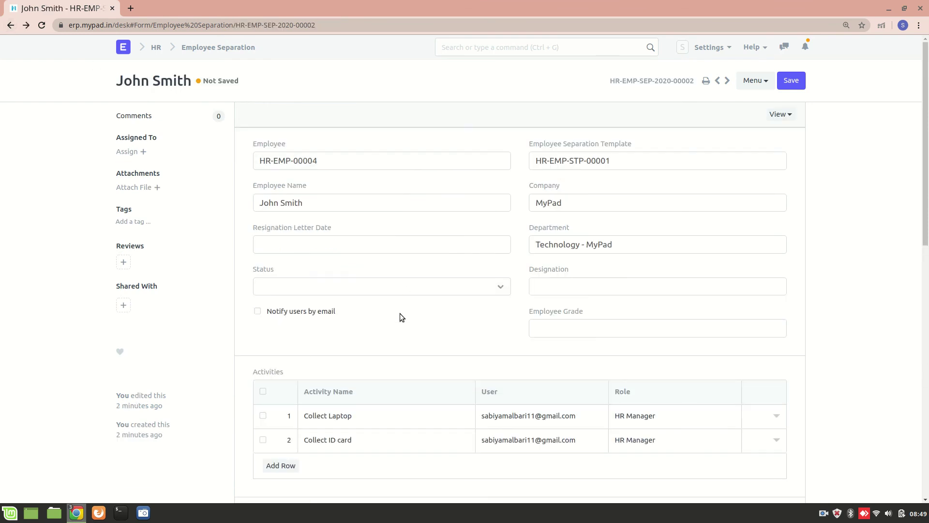
pyautogui.scroll(-3, 400, 314)
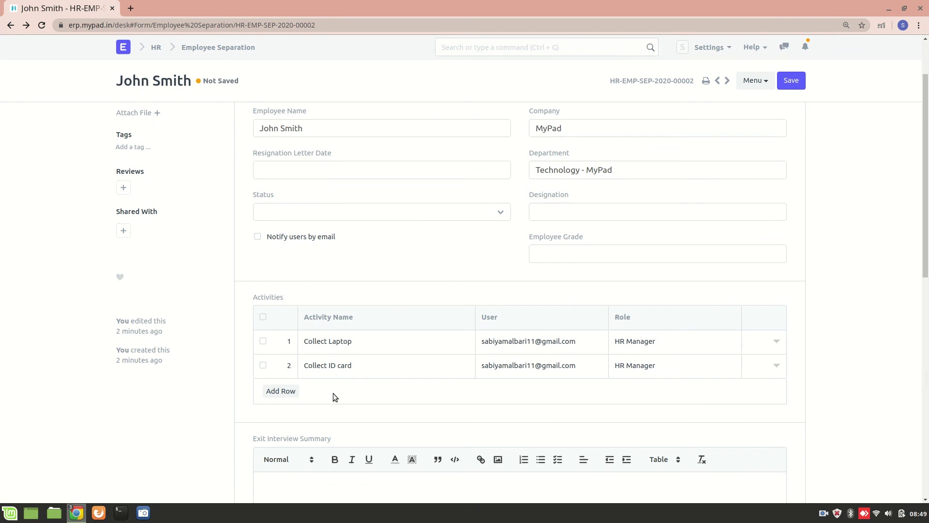
pyautogui.scroll(3, 384, 266)
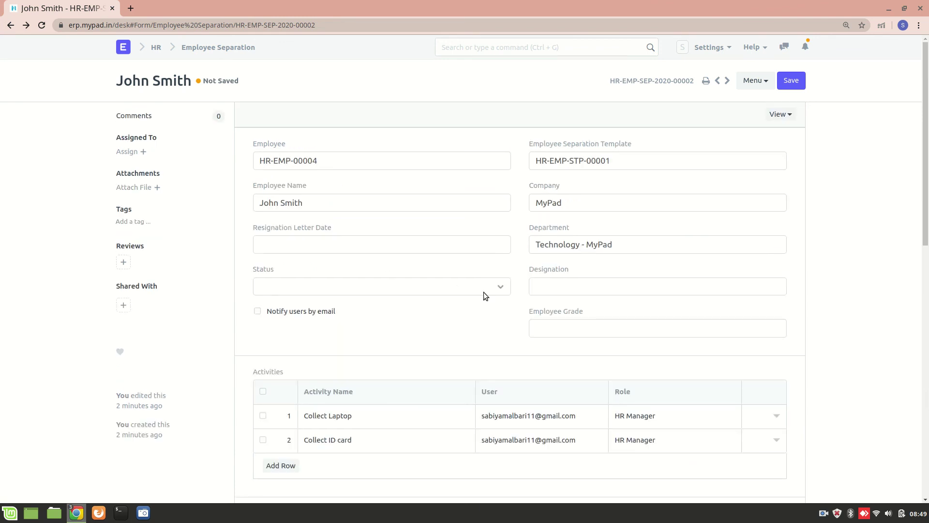
pyautogui.scroll(-1, 357, 334)
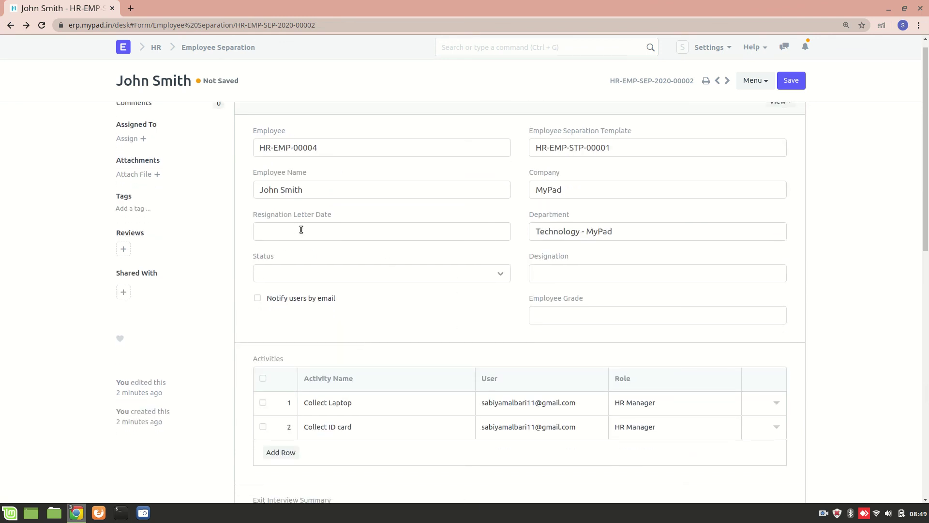
pyautogui.click(300, 229)
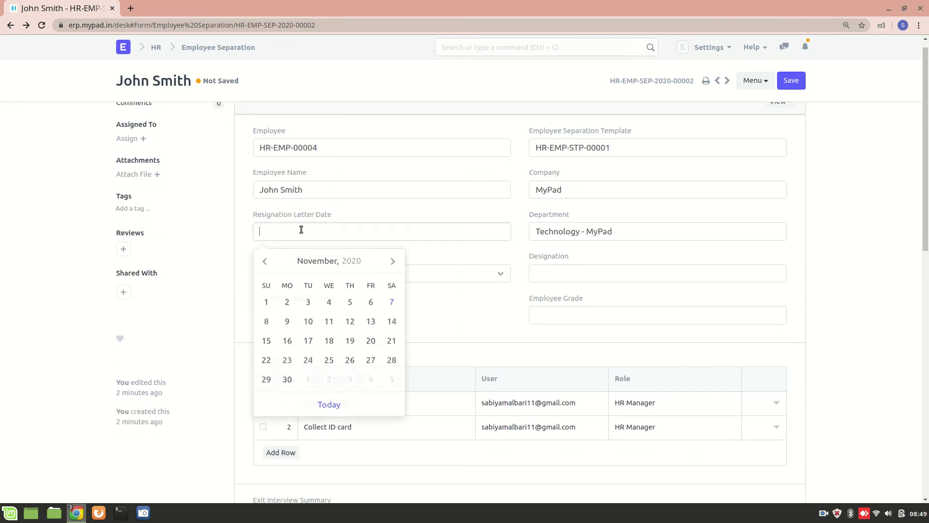
pyautogui.click(392, 302)
pyautogui.scroll(-3, 427, 319)
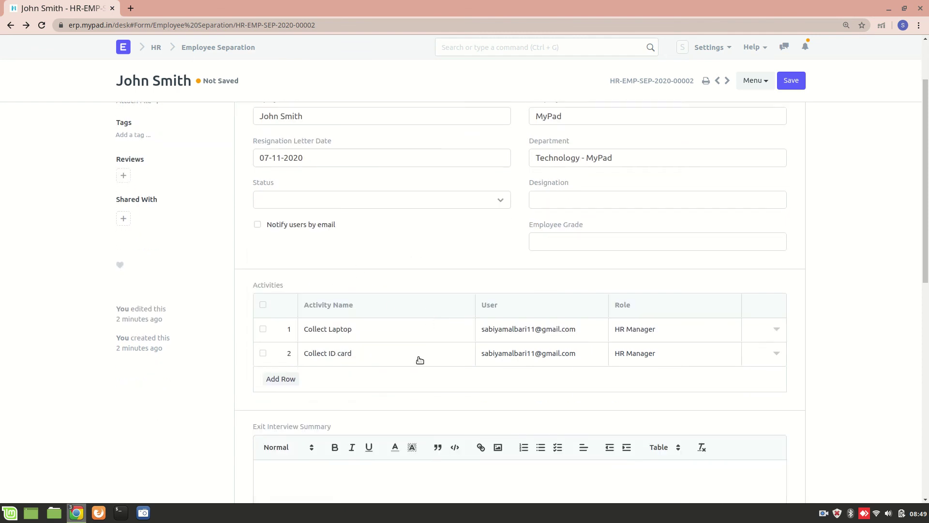
pyautogui.scroll(-5, 420, 360)
pyautogui.click(793, 81)
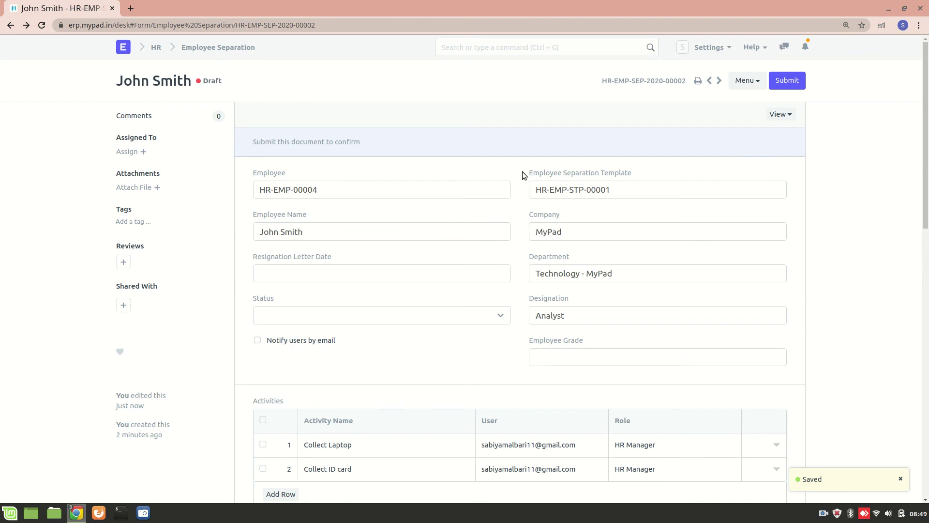
# Step: Submit and confirm separation HR-EMP-SEP-2020-00002, check its Pending status, then go back
pyautogui.click(789, 82)
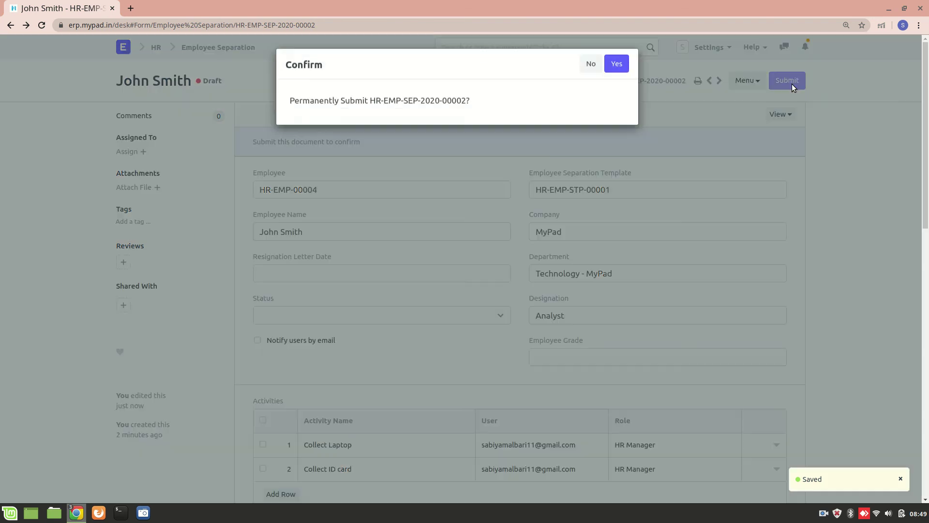
pyautogui.click(617, 68)
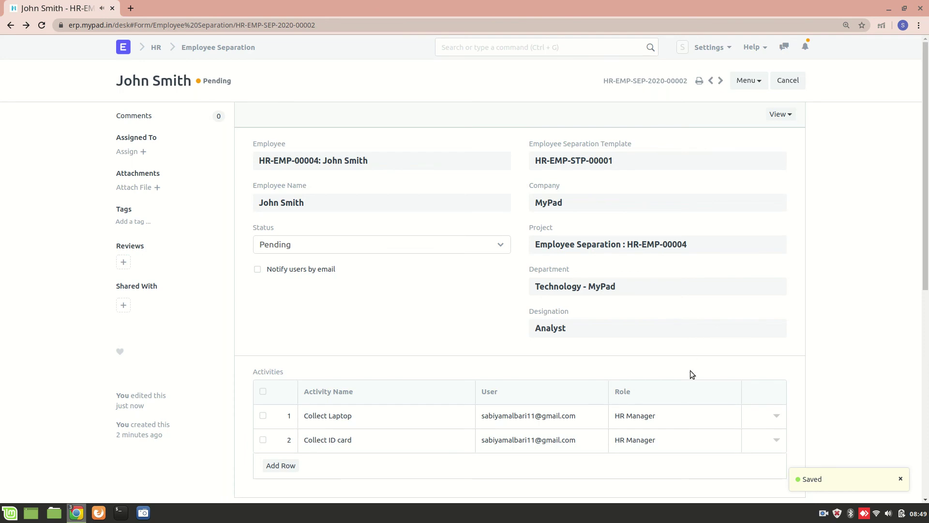
pyautogui.scroll(-3, 734, 407)
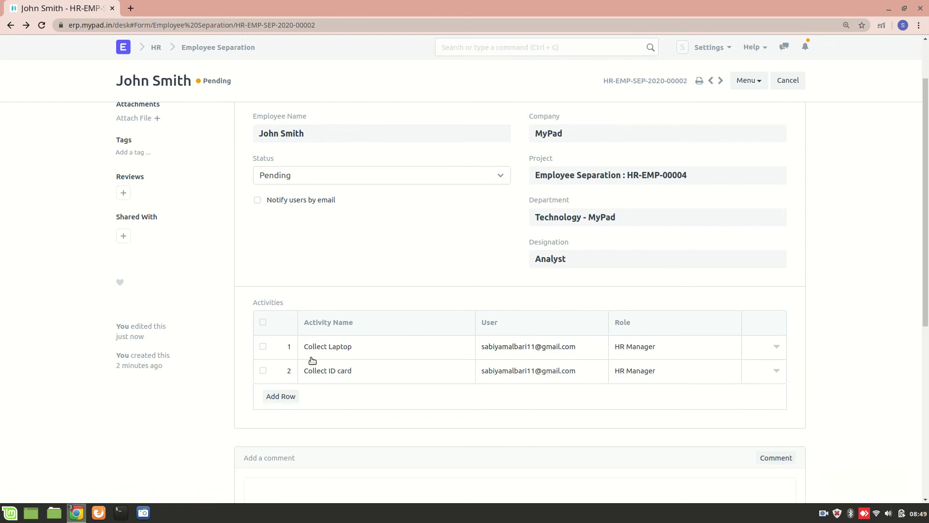
pyautogui.scroll(3, 387, 250)
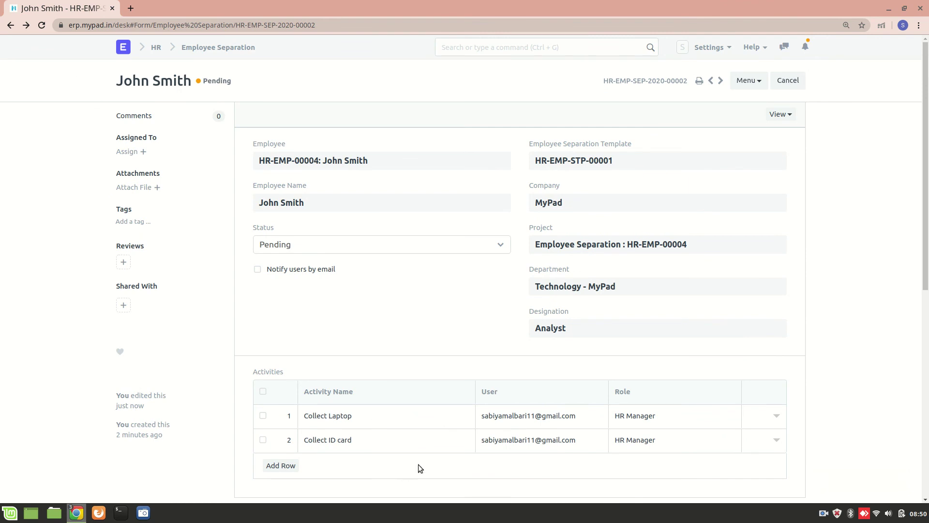
pyautogui.click(10, 24)
pyautogui.click(10, 25)
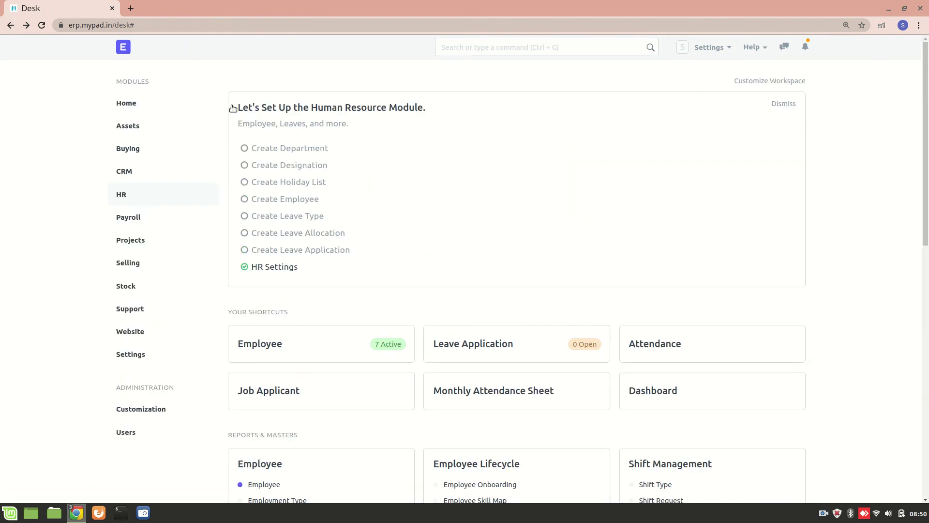
pyautogui.scroll(-4, 313, 365)
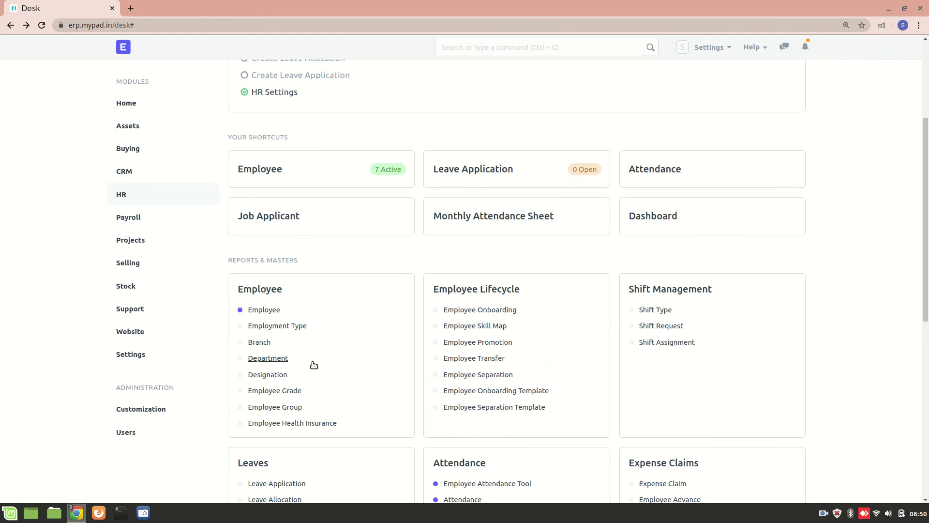
pyautogui.scroll(4, 313, 365)
pyautogui.scroll(-13, 338, 321)
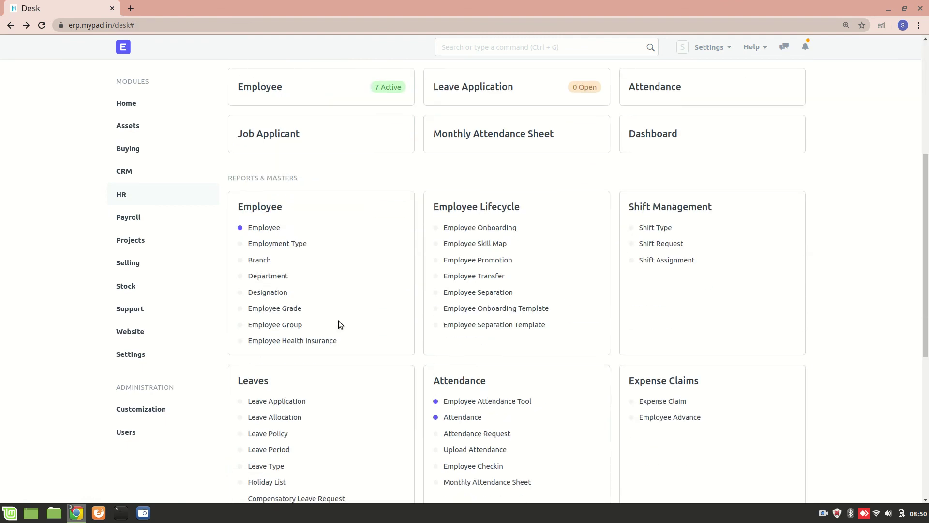
pyautogui.click(462, 46)
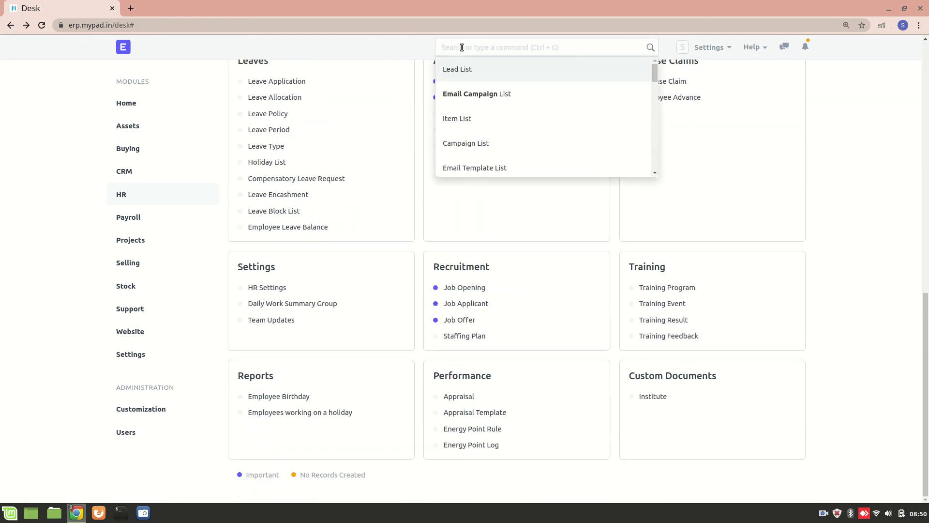
pyautogui.write('project')
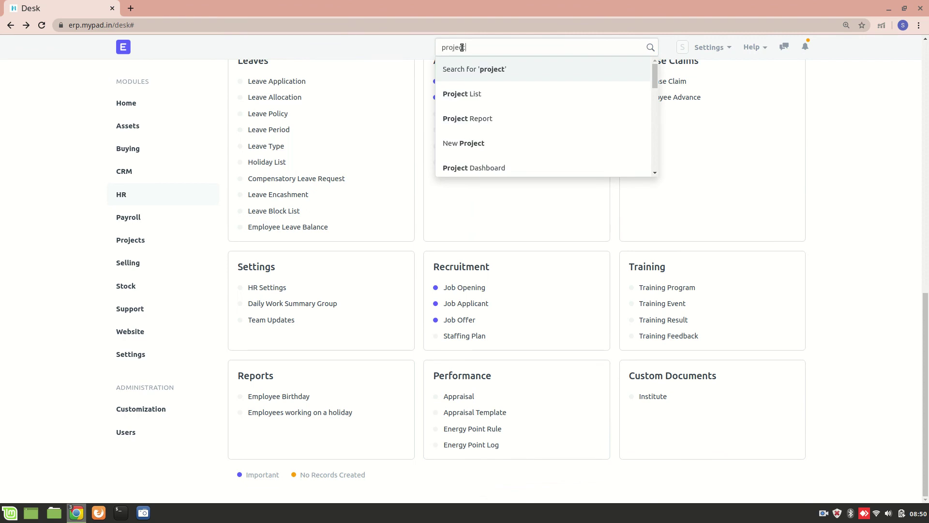
pyautogui.click(489, 100)
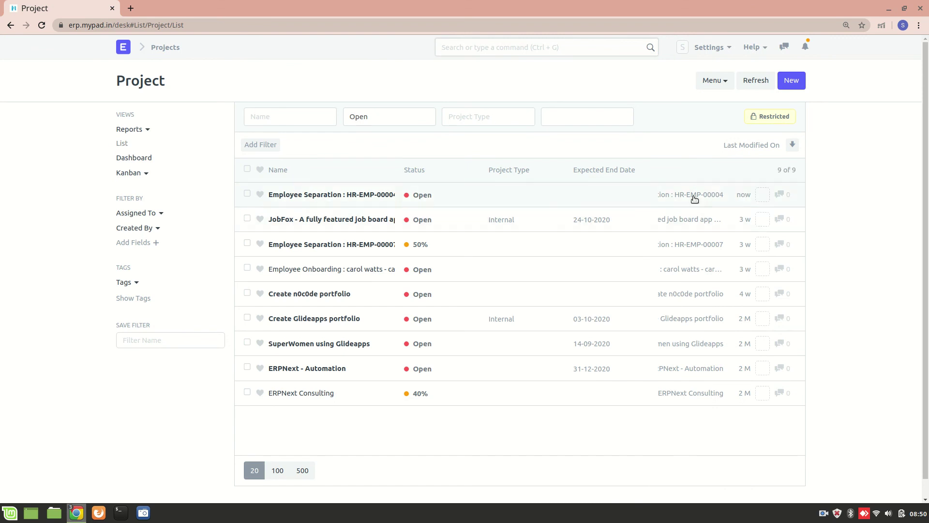
pyautogui.click(13, 27)
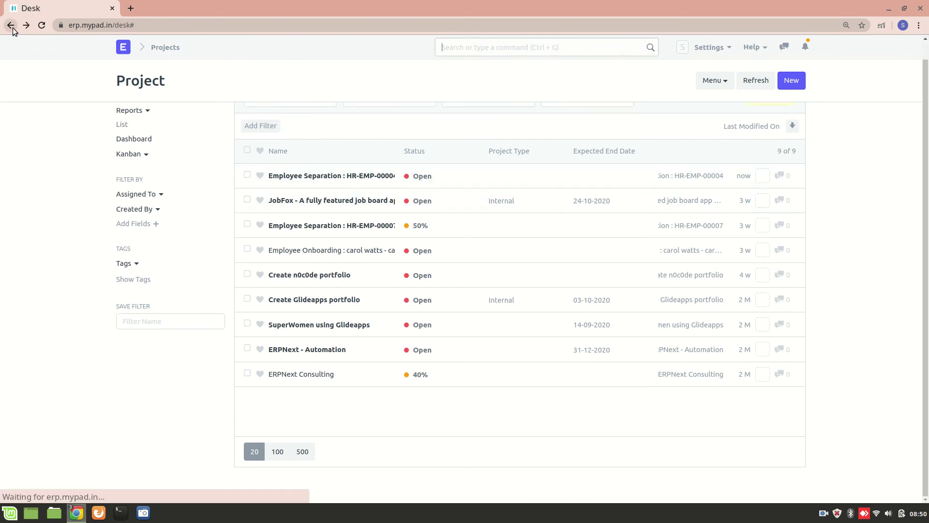
pyautogui.click(823, 513)
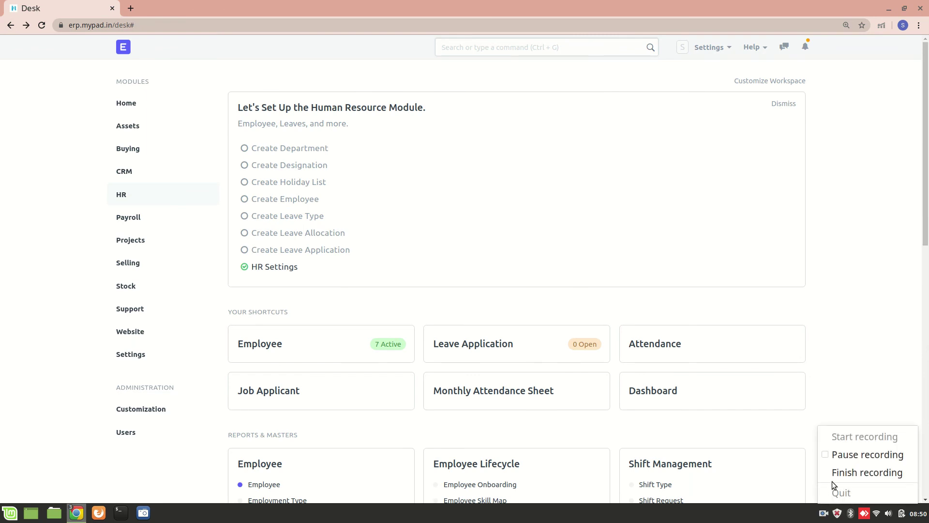